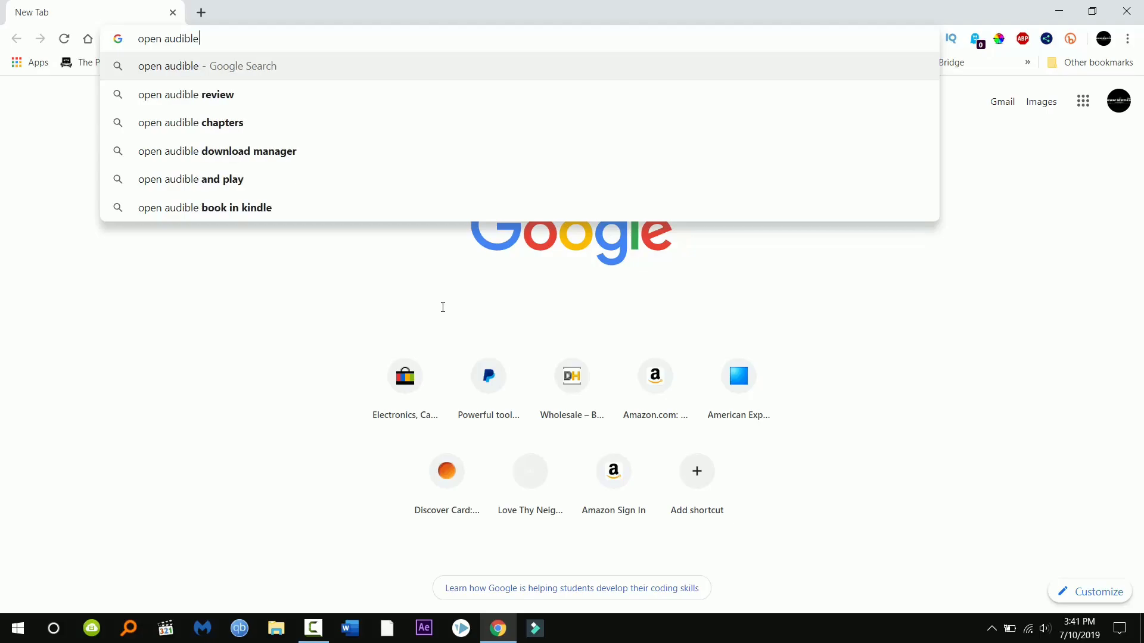
# - Search Google for "open audible" and find the download list on the OpenAudible project page
pyautogui.press('Return')
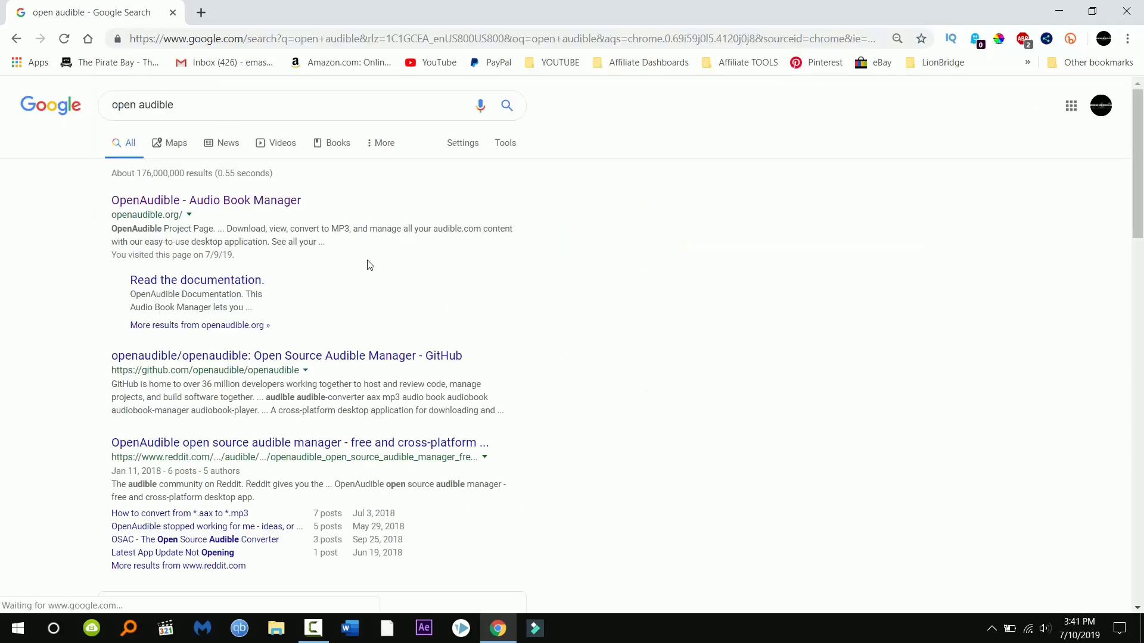
pyautogui.click(174, 206)
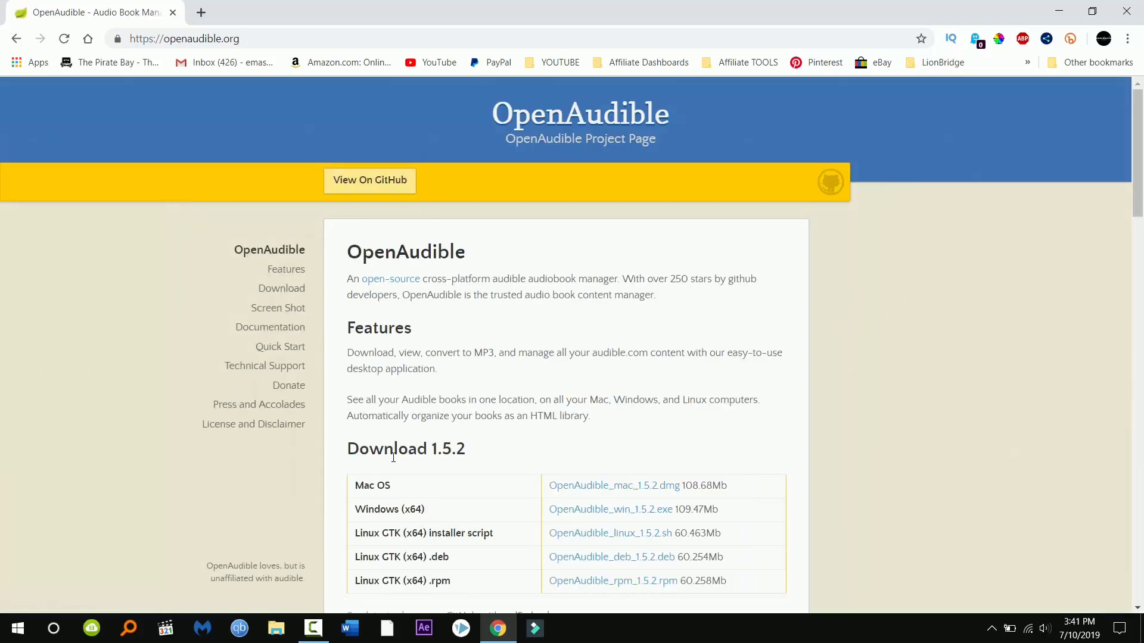
pyautogui.scroll(-5, 388, 396)
pyautogui.scroll(3, 390, 383)
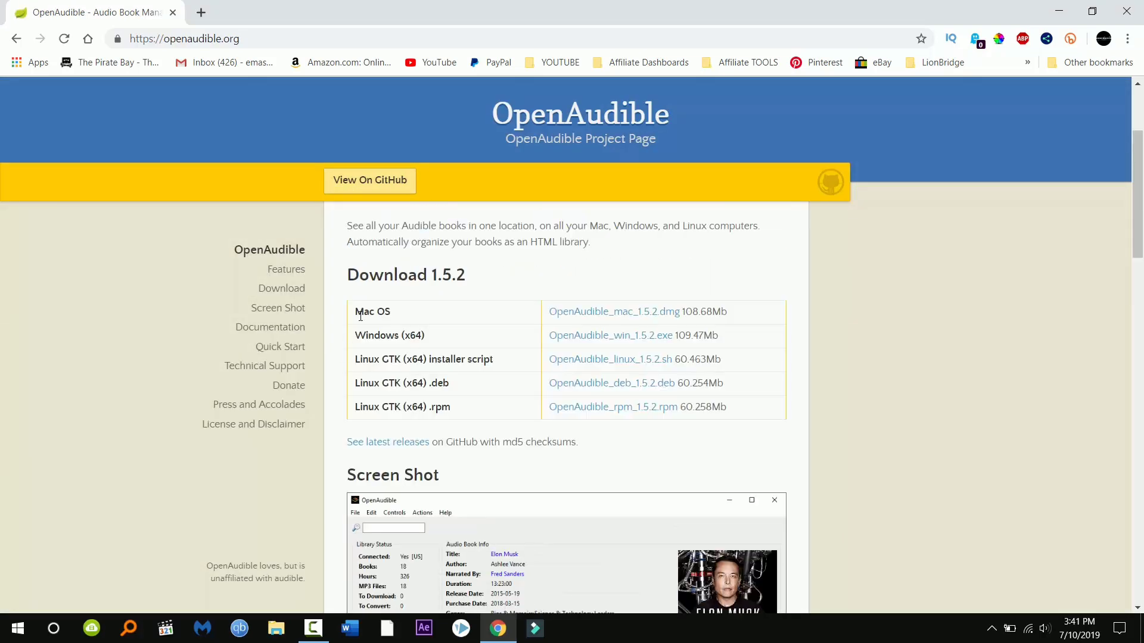
# - Download the Windows (x64) installer OpenAudible_win_1.5.2.exe from the download table
pyautogui.moveTo(360, 335); pyautogui.dragTo(432, 340)
pyautogui.click(431, 340)
pyautogui.tripleClick(370, 311)
pyautogui.click(400, 322)
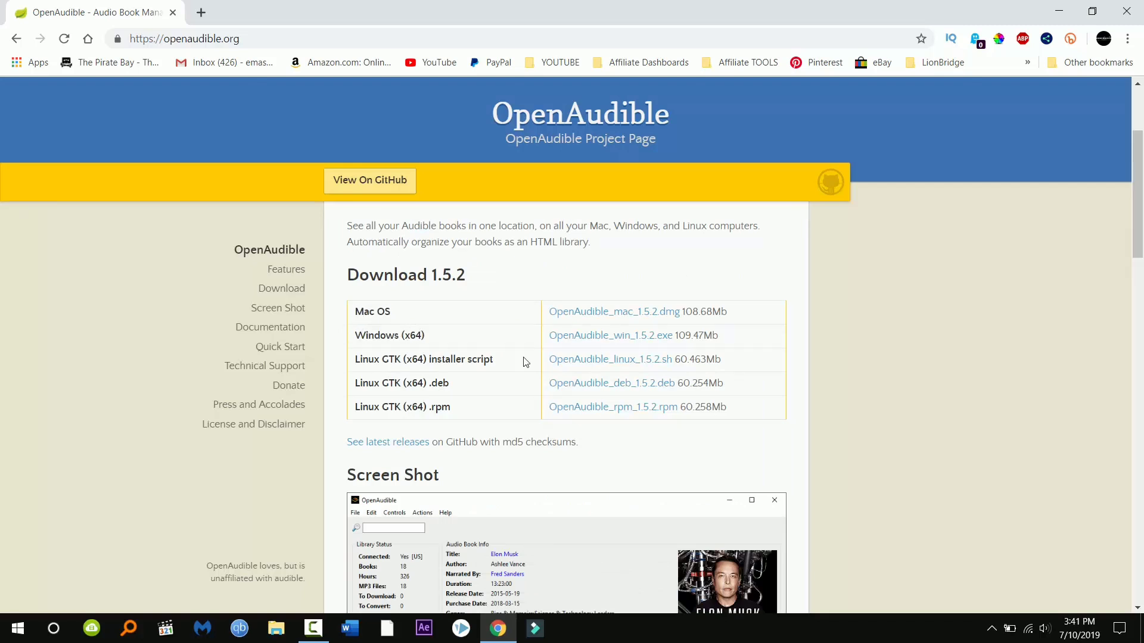
pyautogui.click(584, 341)
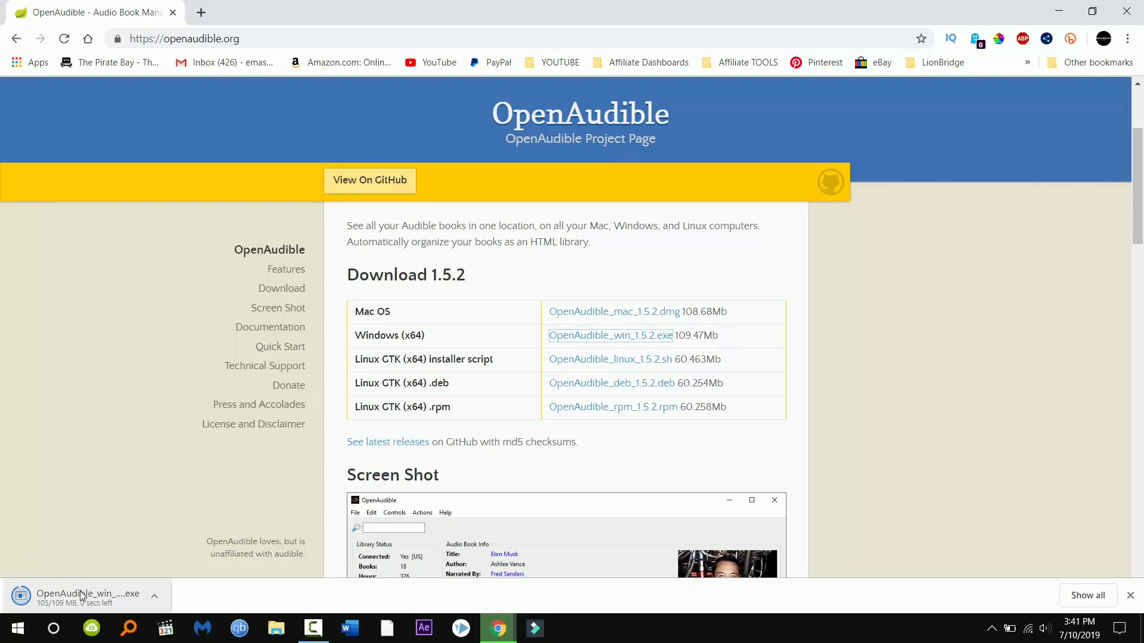
# - Open the downloaded OpenAudible installer and allow it to run despite the Windows Defender SmartScreen block
pyautogui.rightClick(82, 596)
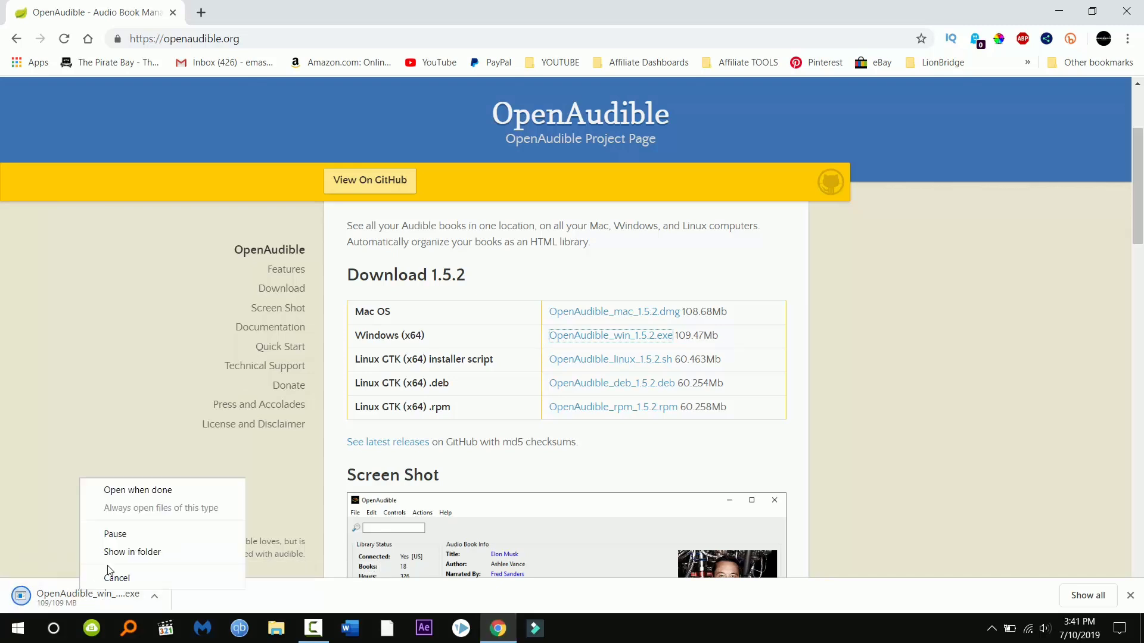
pyautogui.click(143, 492)
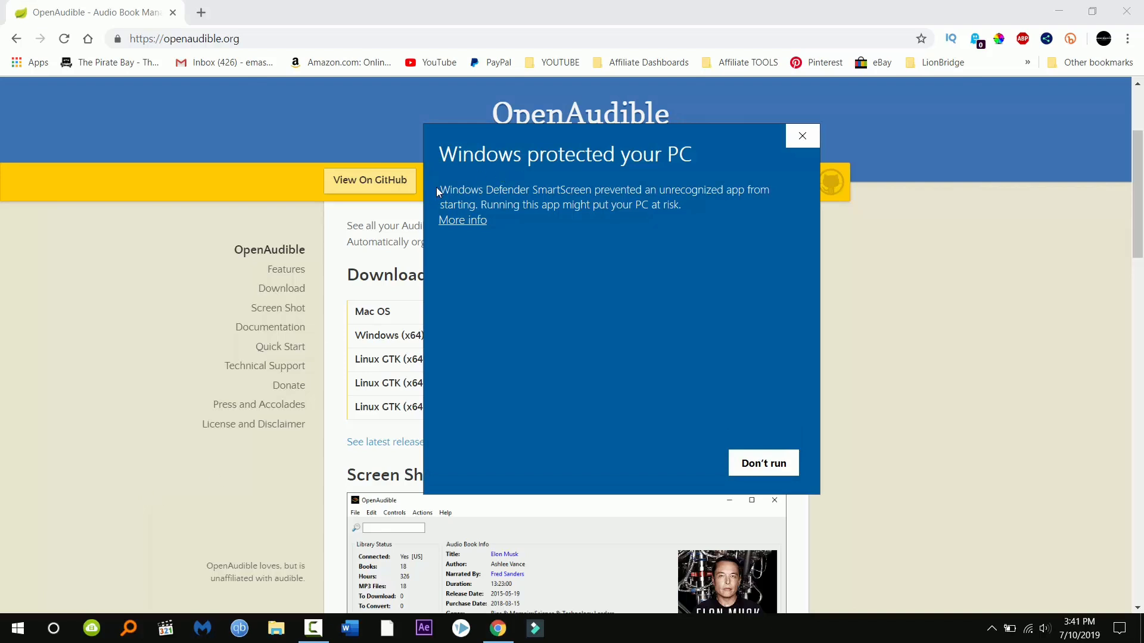
pyautogui.click(456, 226)
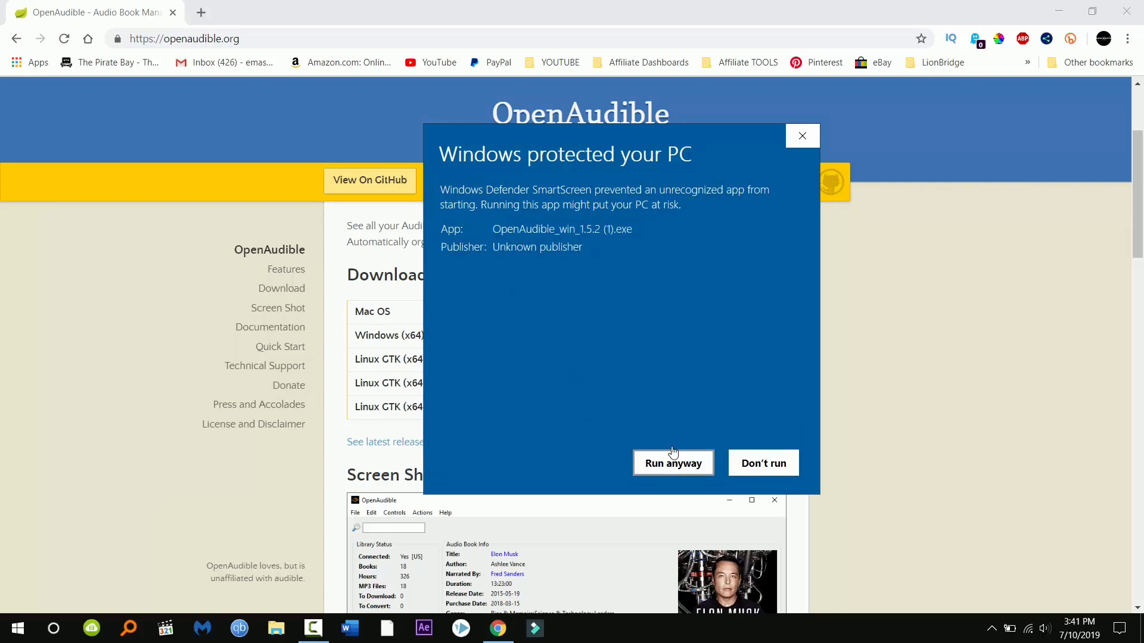
pyautogui.click(675, 465)
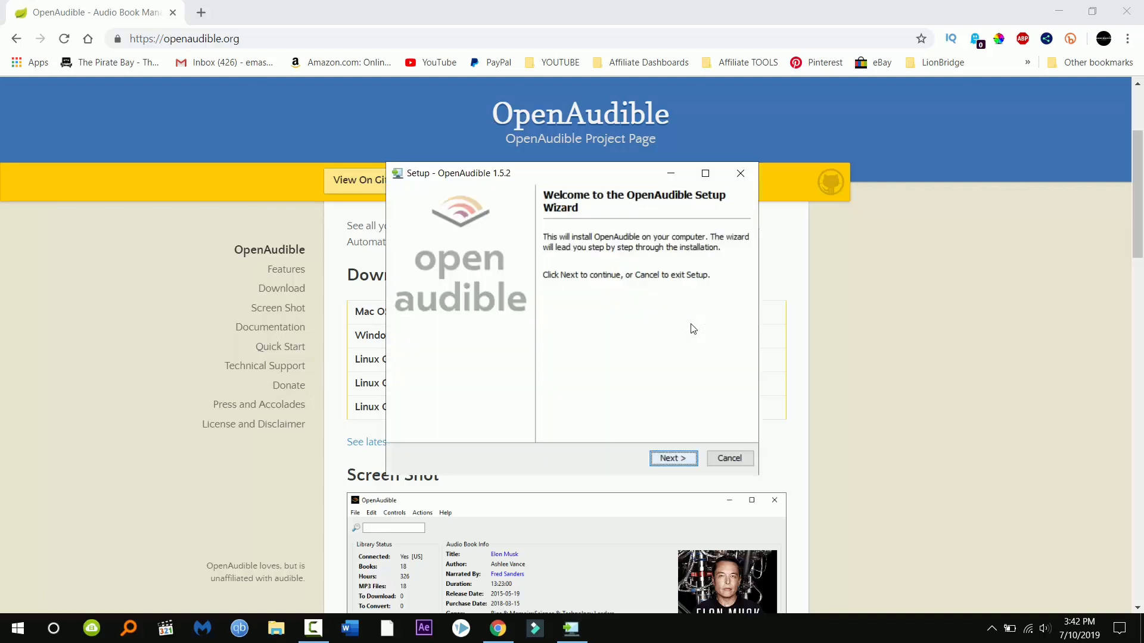
# - Install OpenAudible in C:\Program Files\OpenAudible with a Start Menu folder and a desktop icon, and launch it on finishing
pyautogui.click(671, 458)
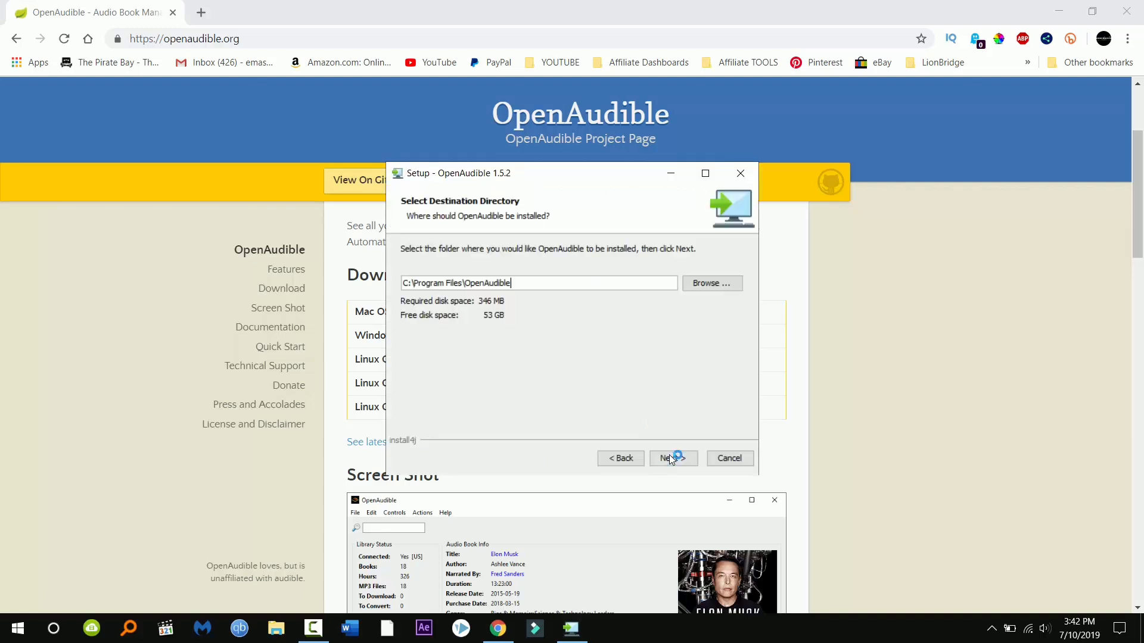
pyautogui.click(703, 284)
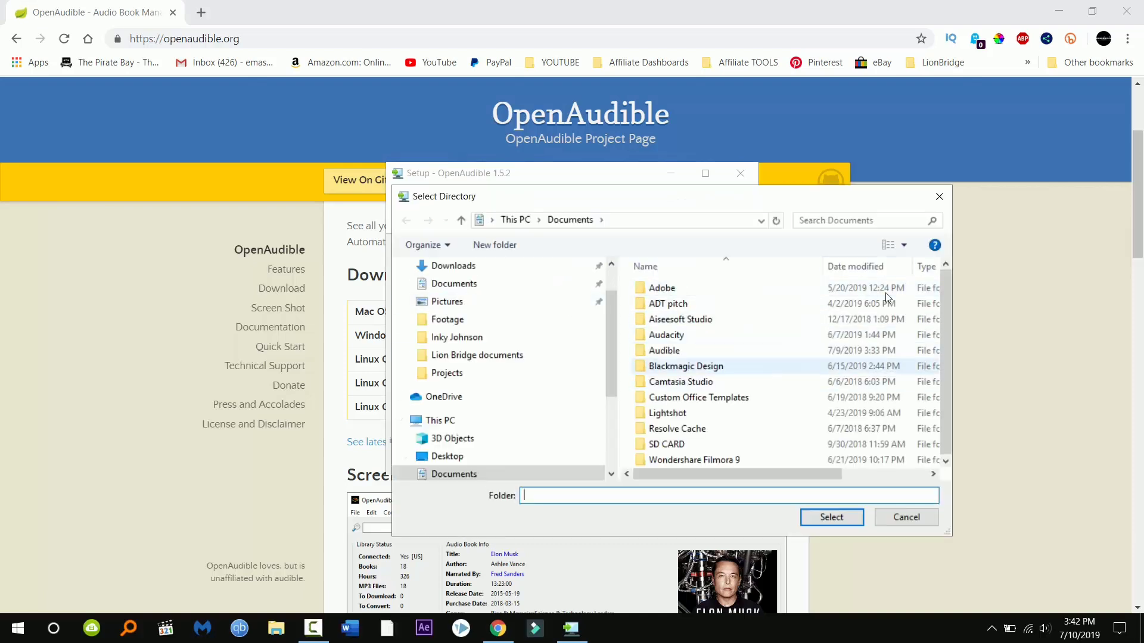
pyautogui.click(939, 196)
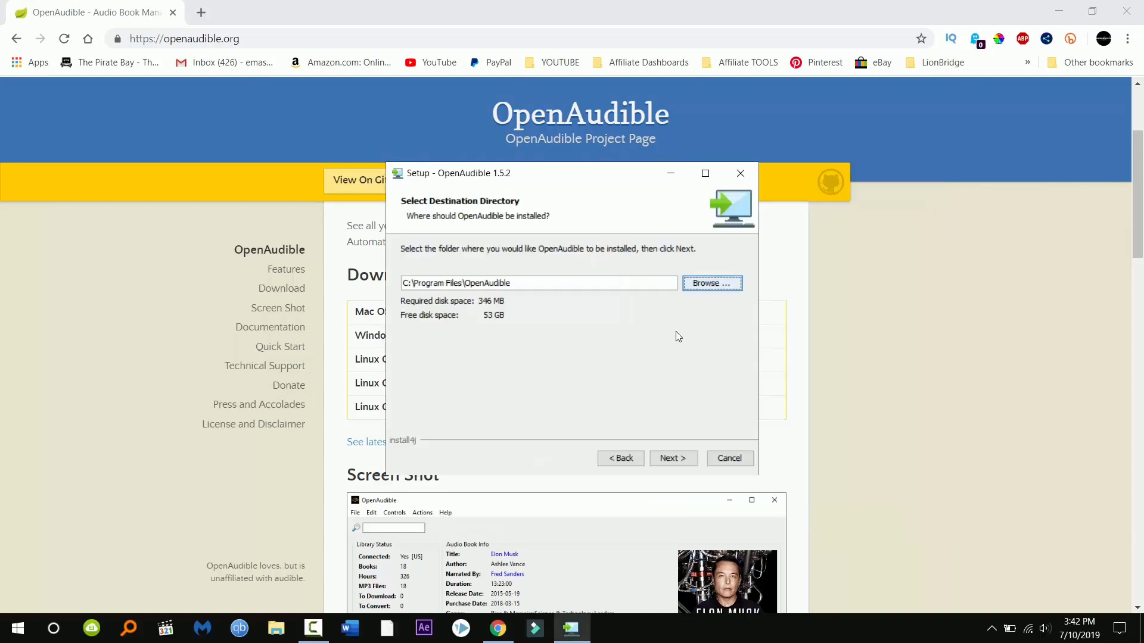
pyautogui.click(670, 459)
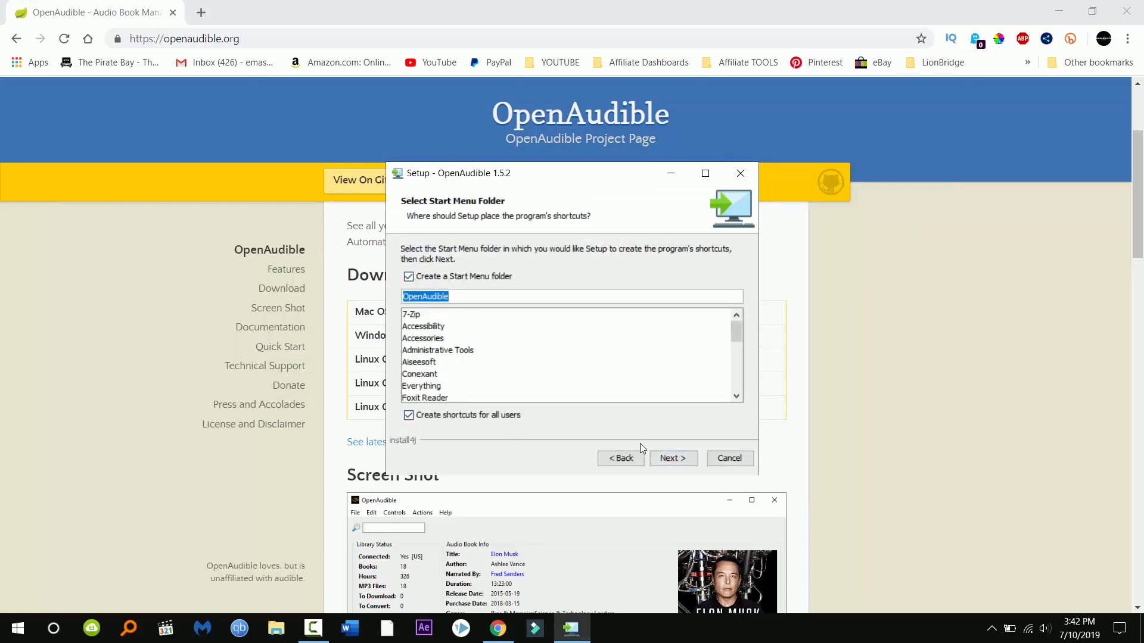
pyautogui.click(679, 459)
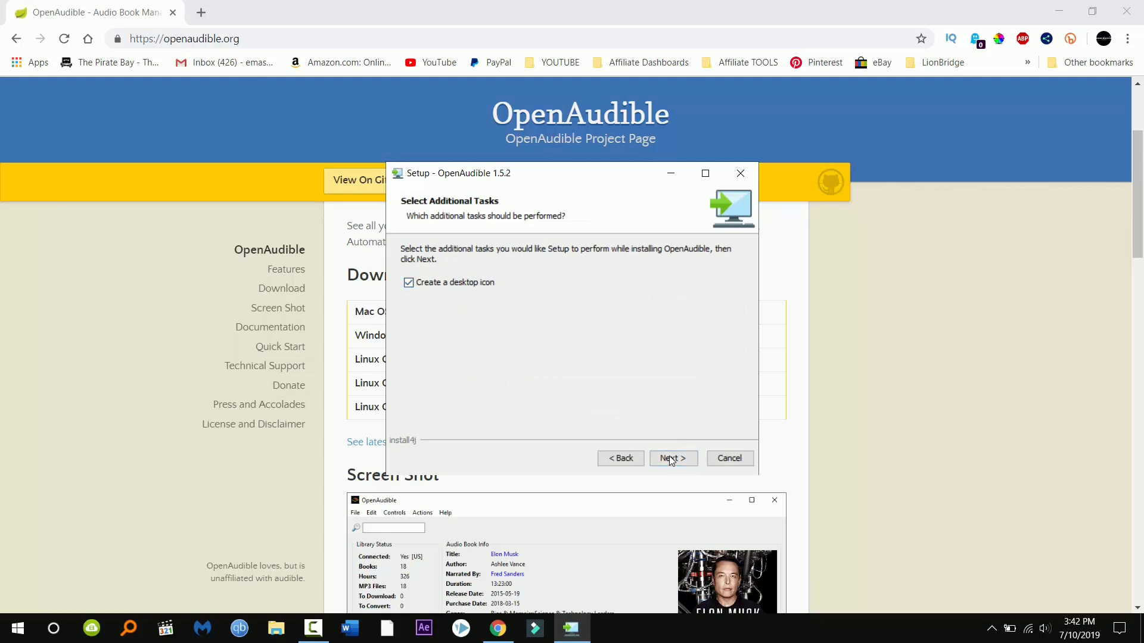
pyautogui.click(672, 458)
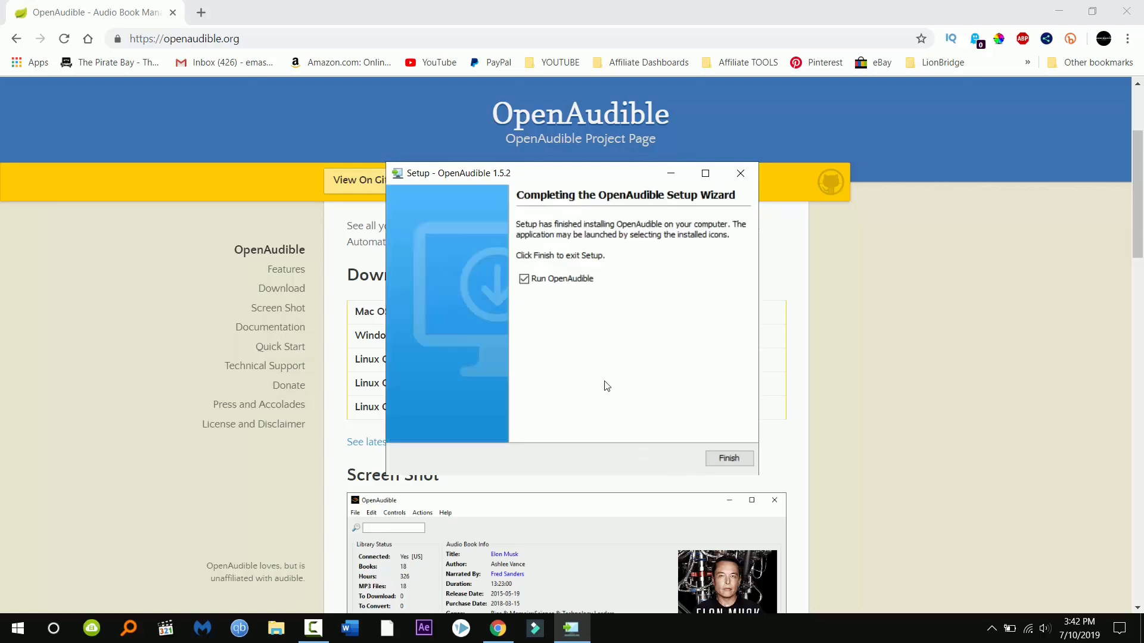
pyautogui.click(725, 458)
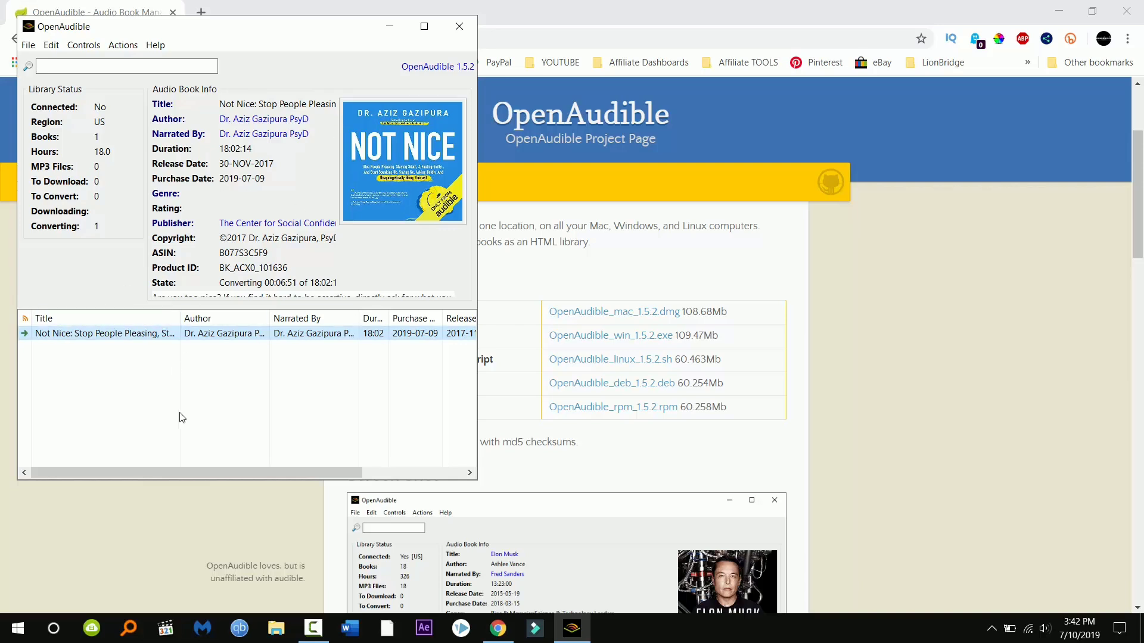
# - Switch to Malwarebytes, scan the computer for threats, and close it once the scan is complete
pyautogui.click(203, 626)
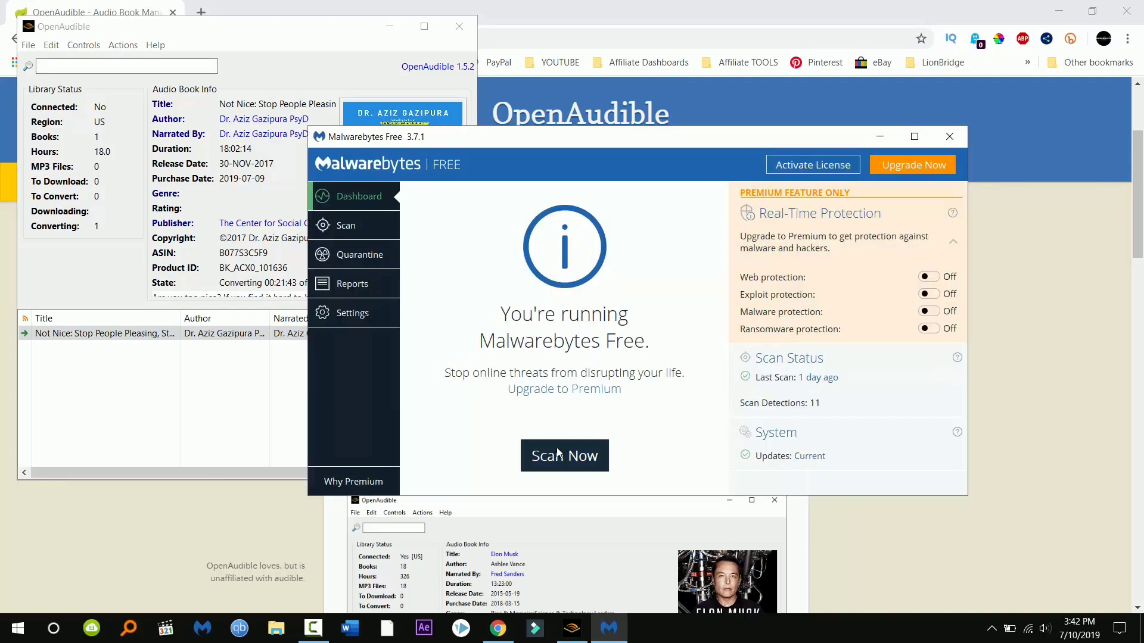
pyautogui.click(560, 459)
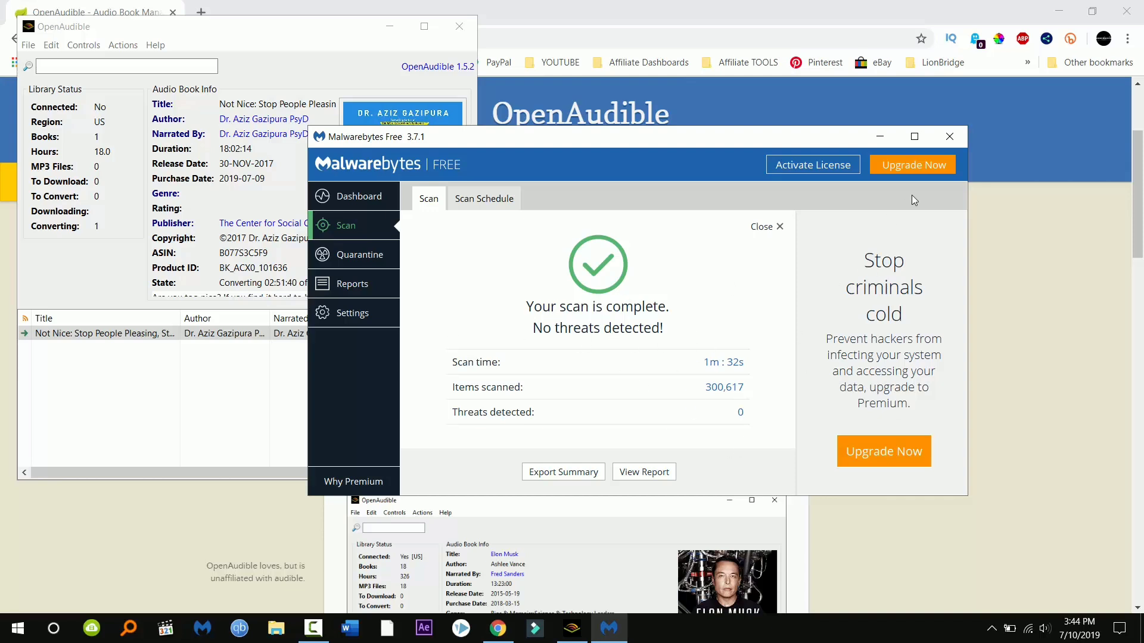
pyautogui.click(948, 137)
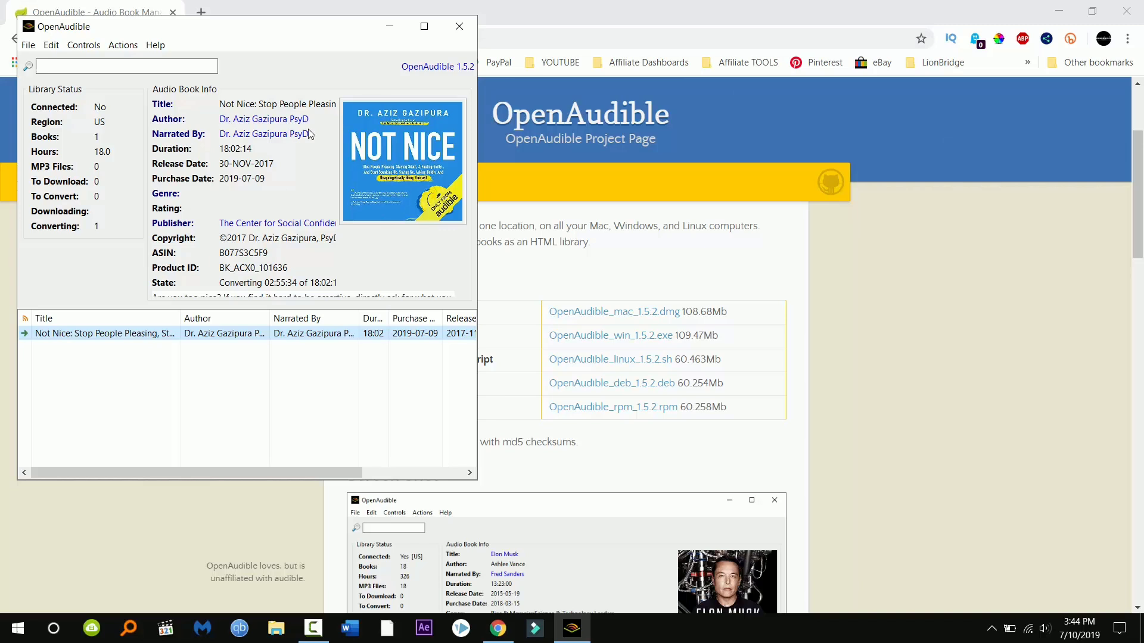
# - Move the OpenAudible window off the browser tabs and open audible.com in a new browser tab
pyautogui.moveTo(301, 34); pyautogui.dragTo(392, 116)
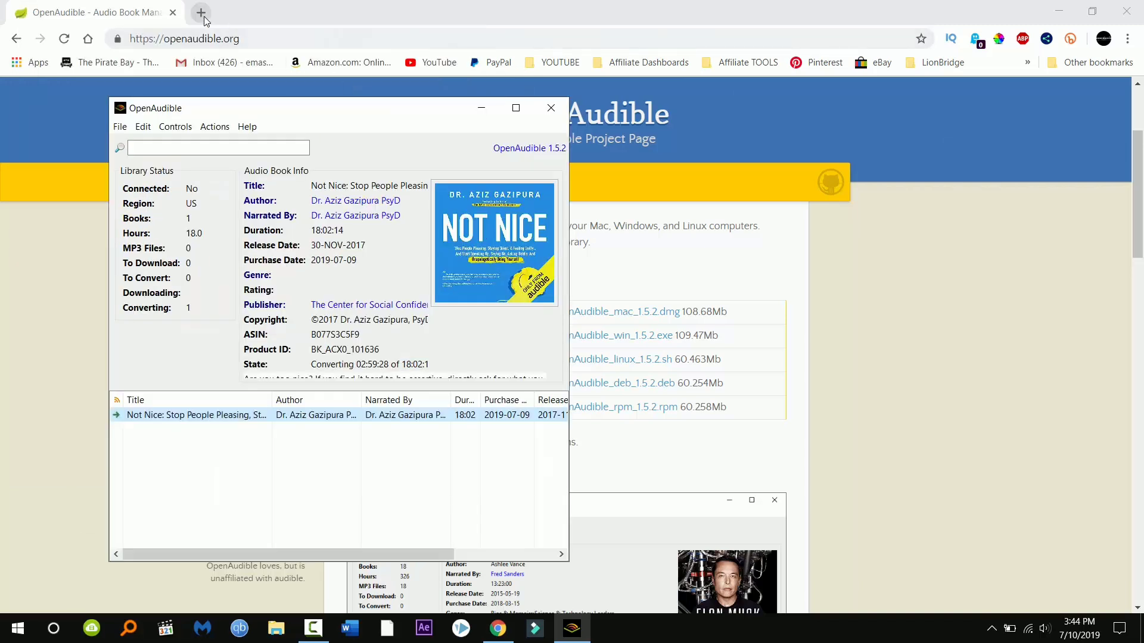
pyautogui.click(201, 13)
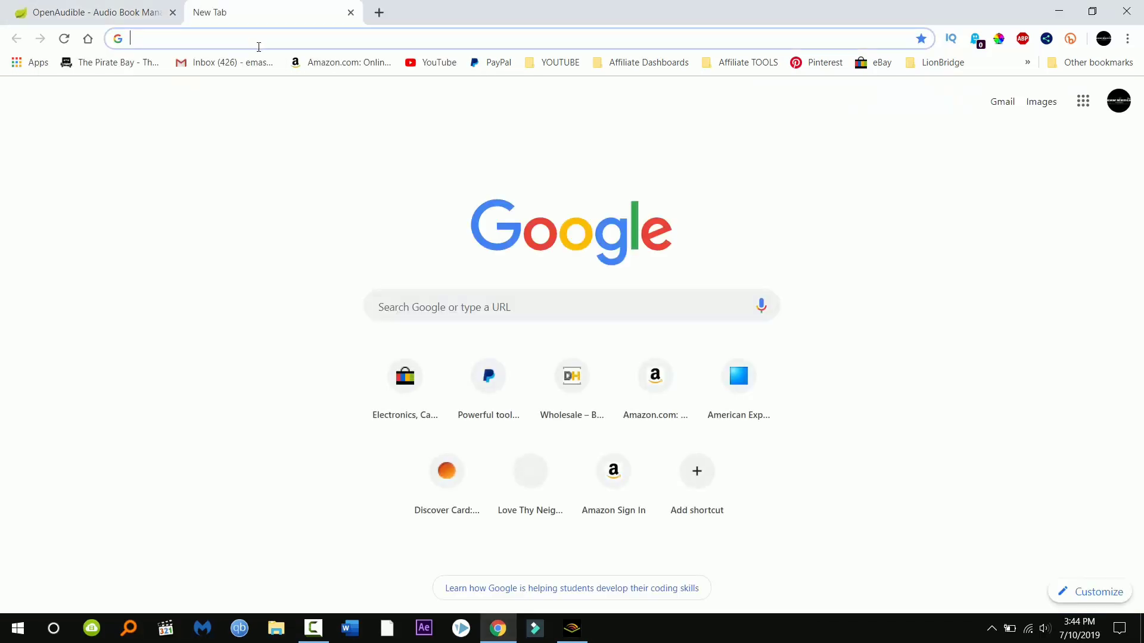
pyautogui.write('audi')
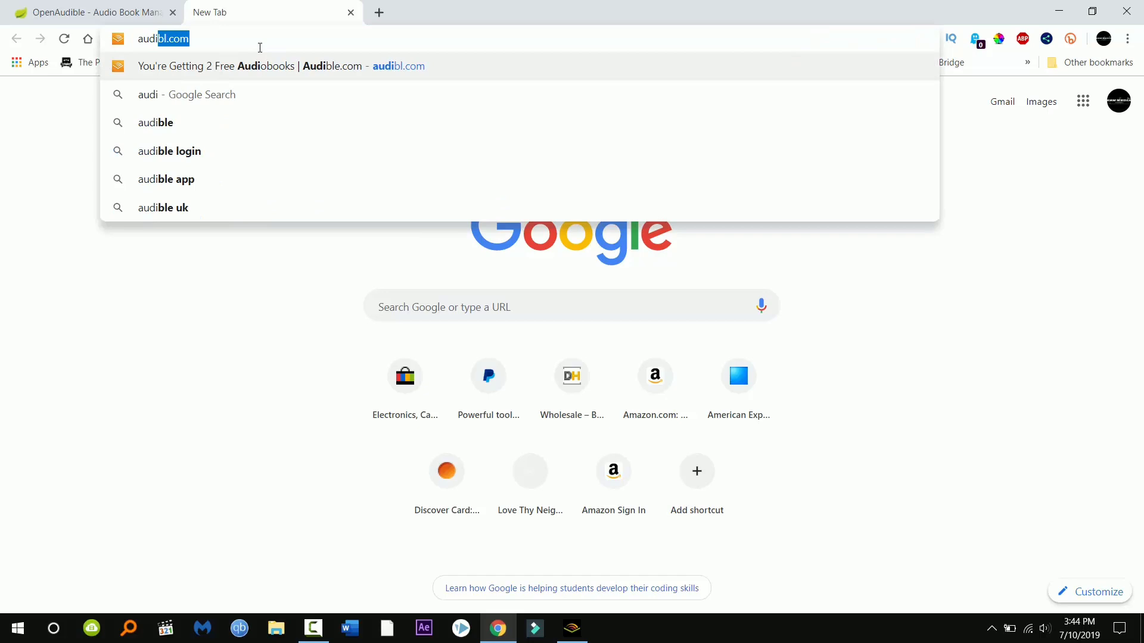
pyautogui.write('ble.co')
pyautogui.press('Return')
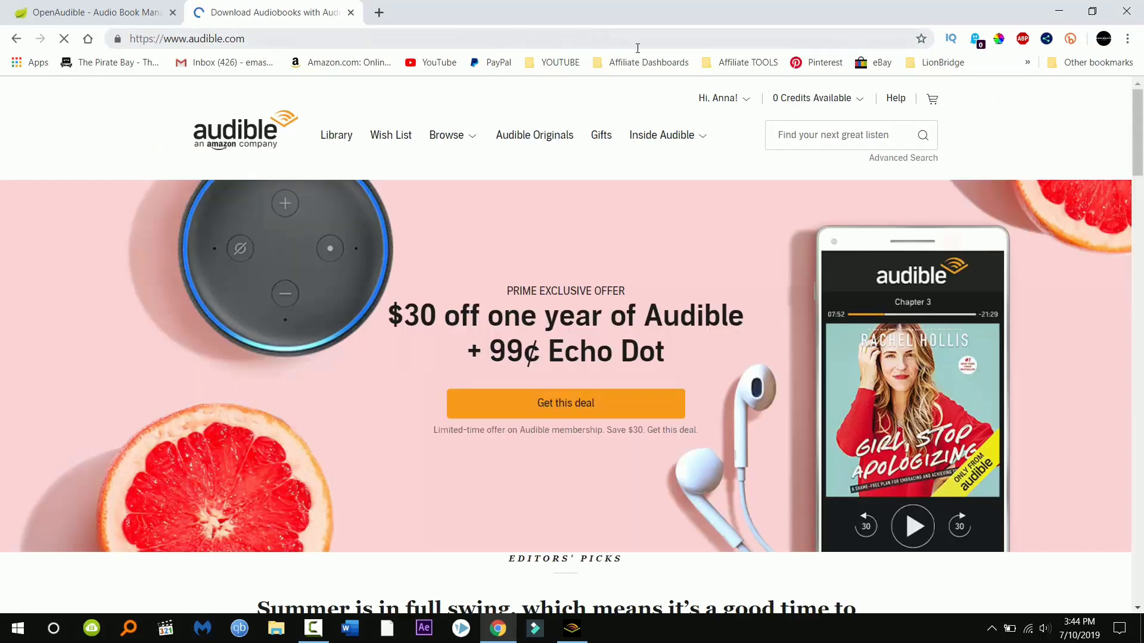
# - Open the Audible library and request the download of one of the listed audiobooks
pyautogui.moveTo(715, 99)
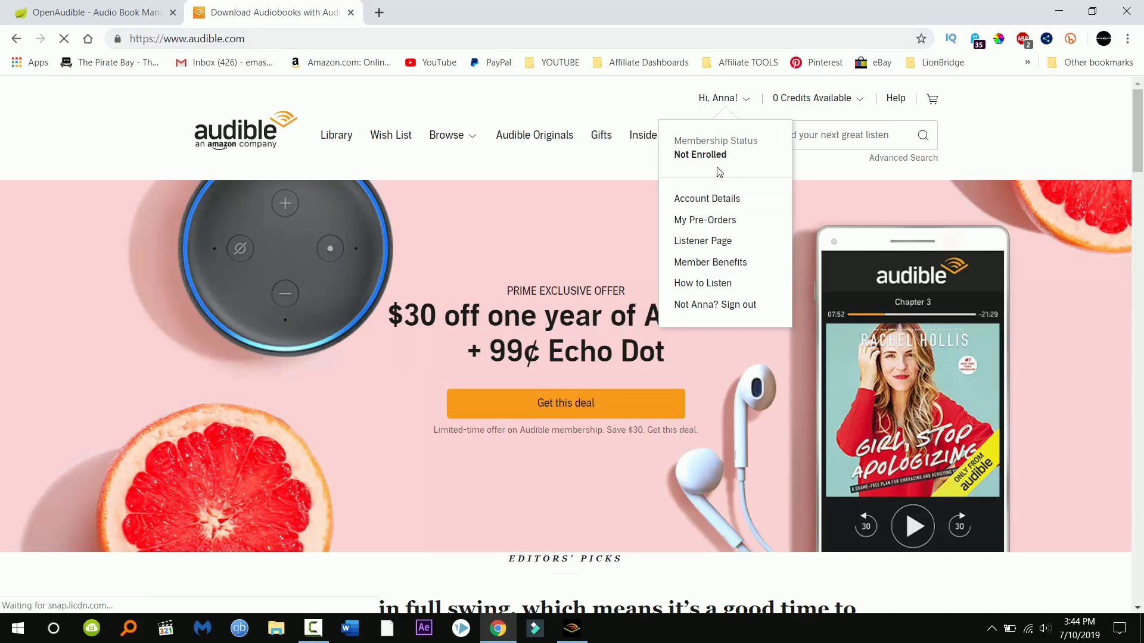
pyautogui.click(334, 134)
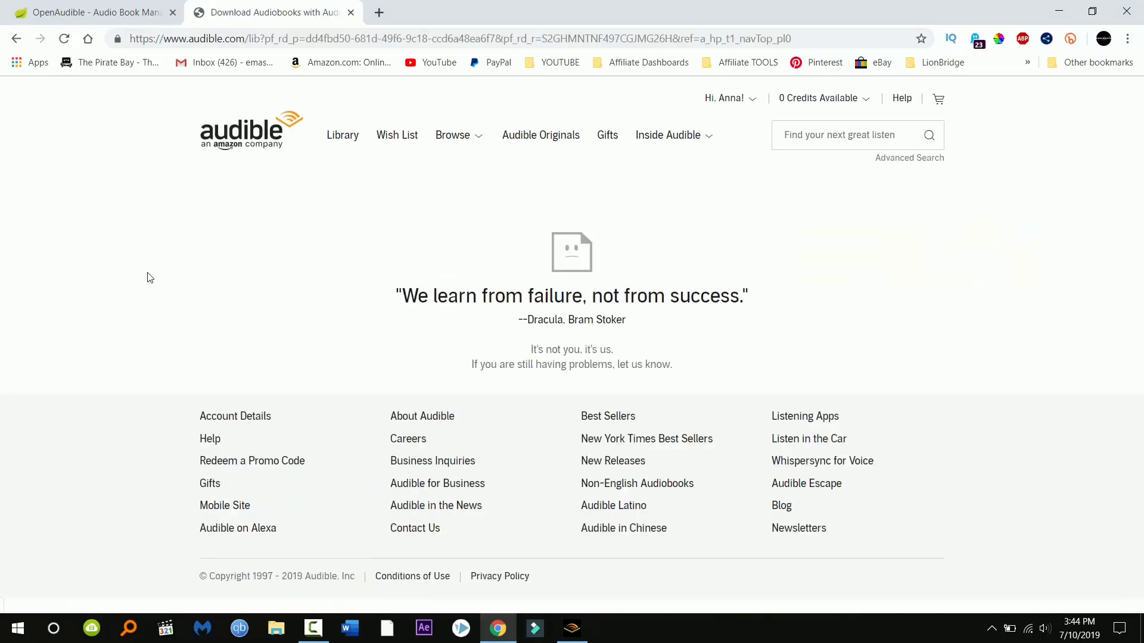
pyautogui.click(348, 138)
pyautogui.scroll(-3, 53, 286)
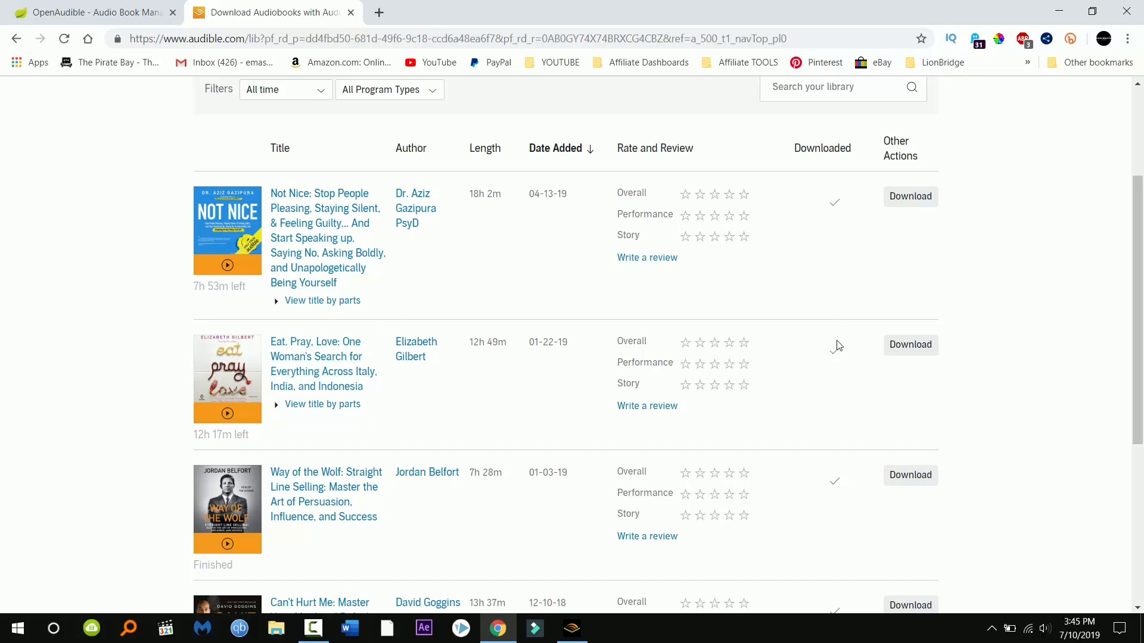
pyautogui.scroll(-5, 837, 358)
pyautogui.scroll(3, 835, 365)
pyautogui.scroll(-3, 804, 358)
pyautogui.click(910, 291)
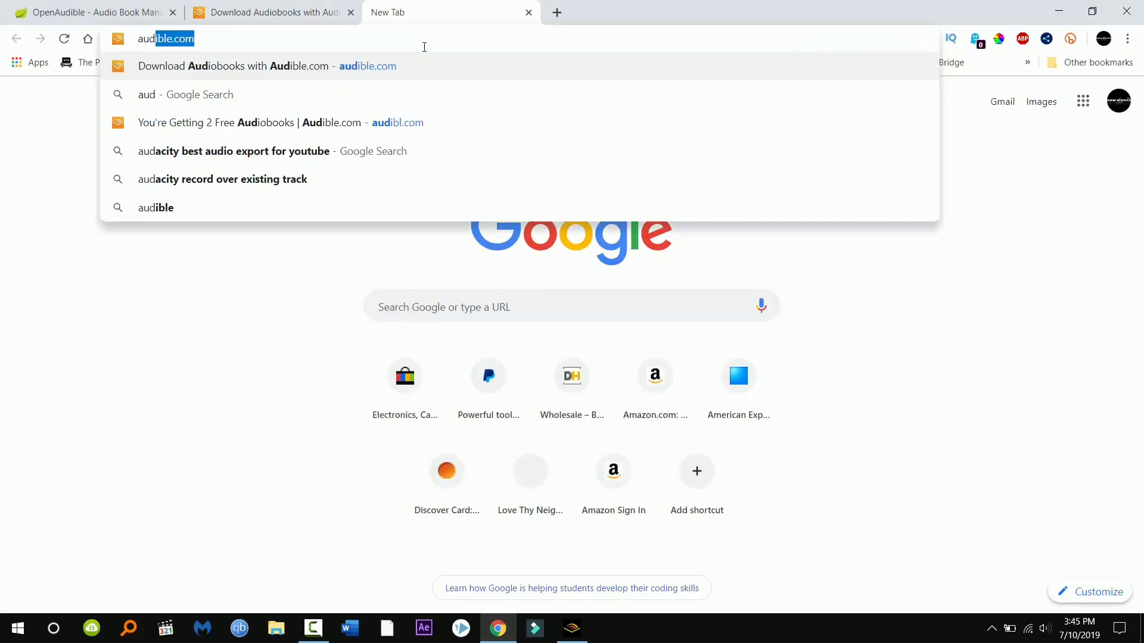
# - Search Google for "audible download manager" and download the program from its Softpedia page using Softpedia Secure Download (US)
pyautogui.write('n')
pyautogui.click(346, 89)
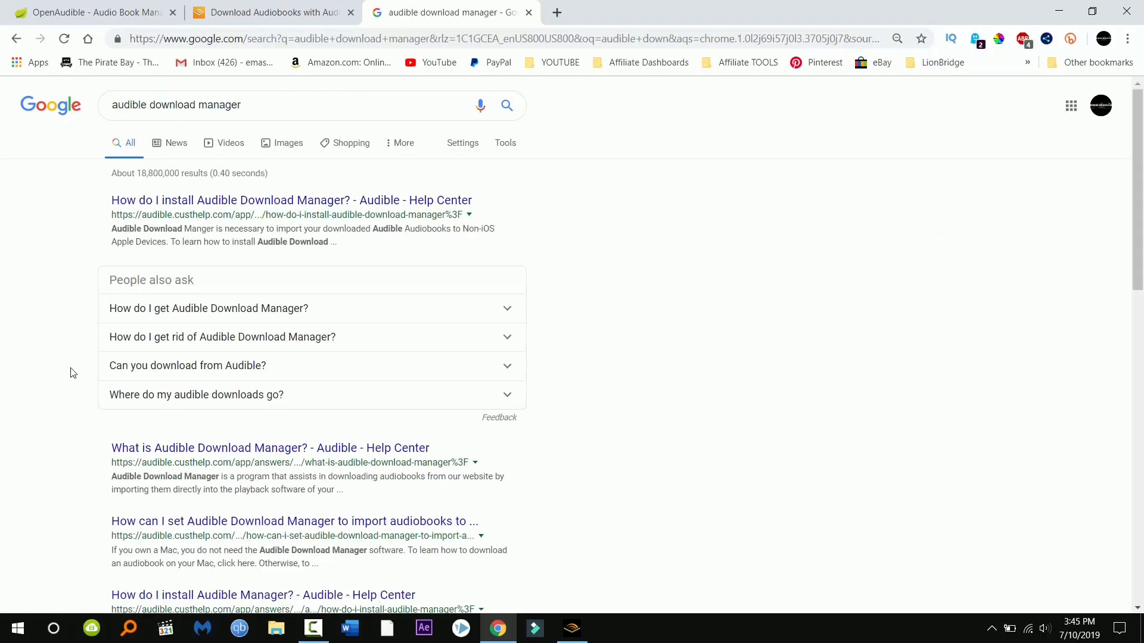
pyautogui.scroll(-10, 49, 250)
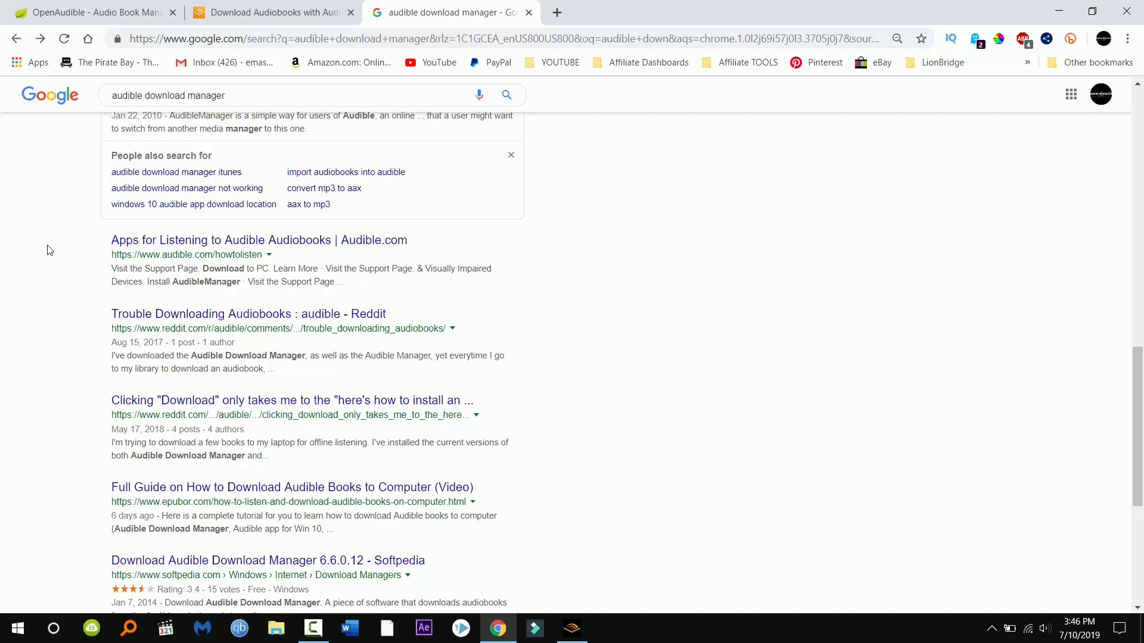
pyautogui.scroll(-3, 50, 250)
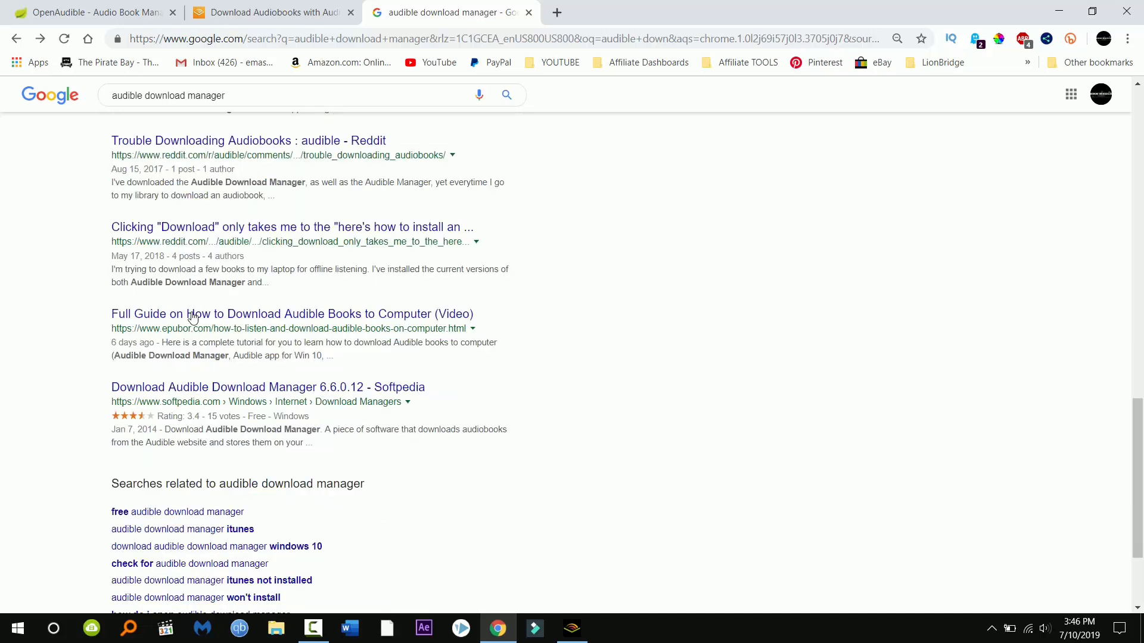
pyautogui.click(228, 389)
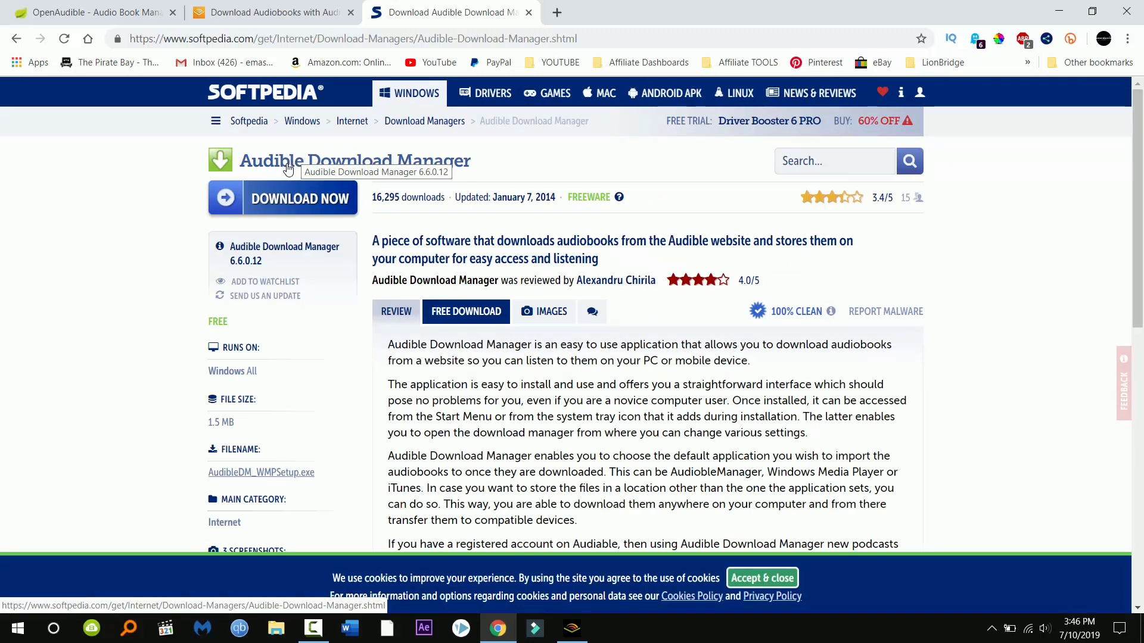
pyautogui.click(252, 206)
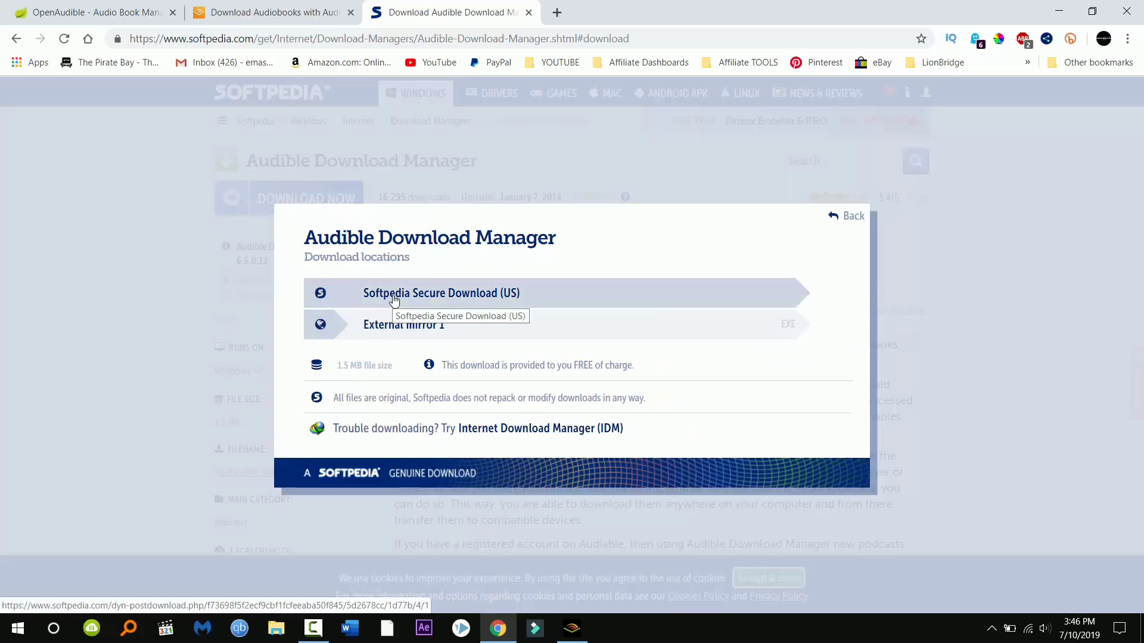
pyautogui.click(394, 300)
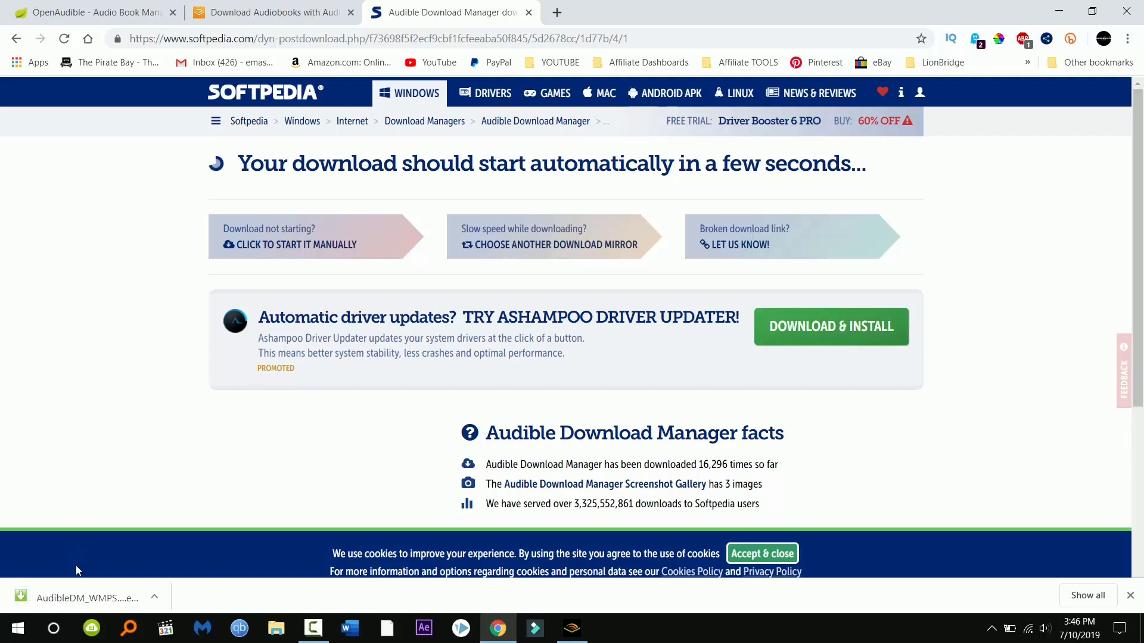
# - Install Audible Download Manager from the downloaded setup file, accepting the license and default folders, and decline activating an AudibleReady device
pyautogui.click(72, 598)
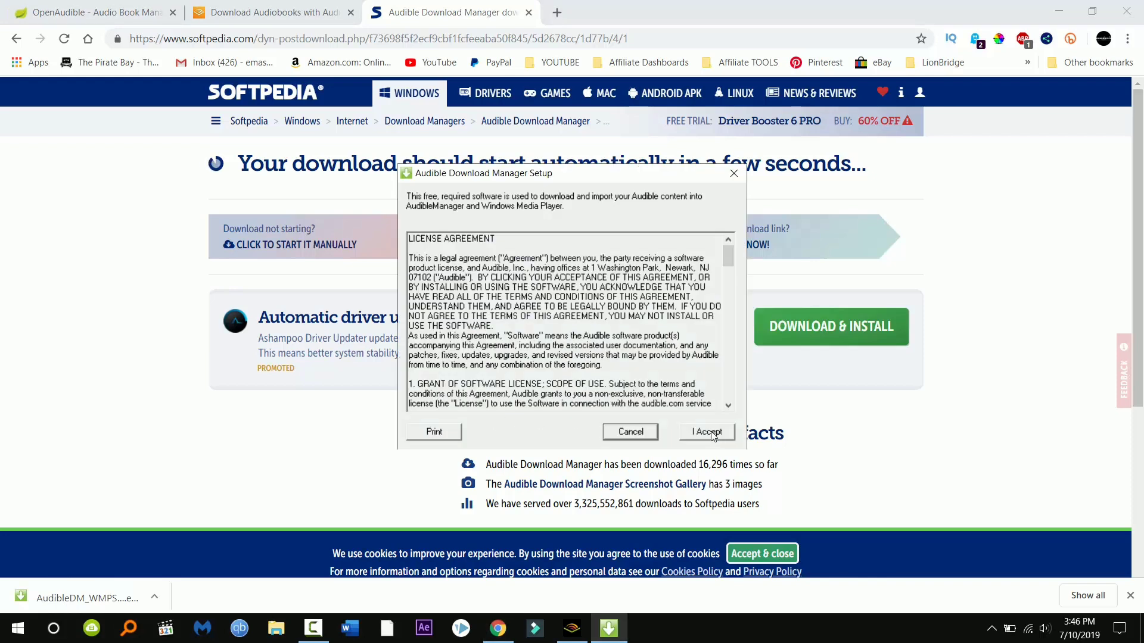
pyautogui.click(710, 433)
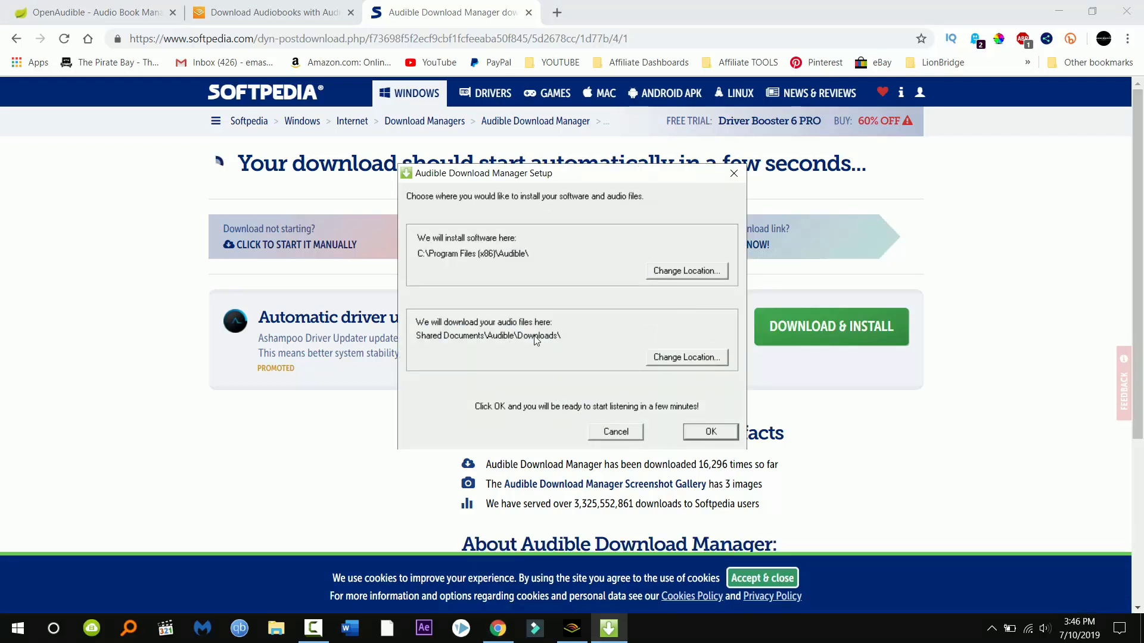
pyautogui.click(709, 433)
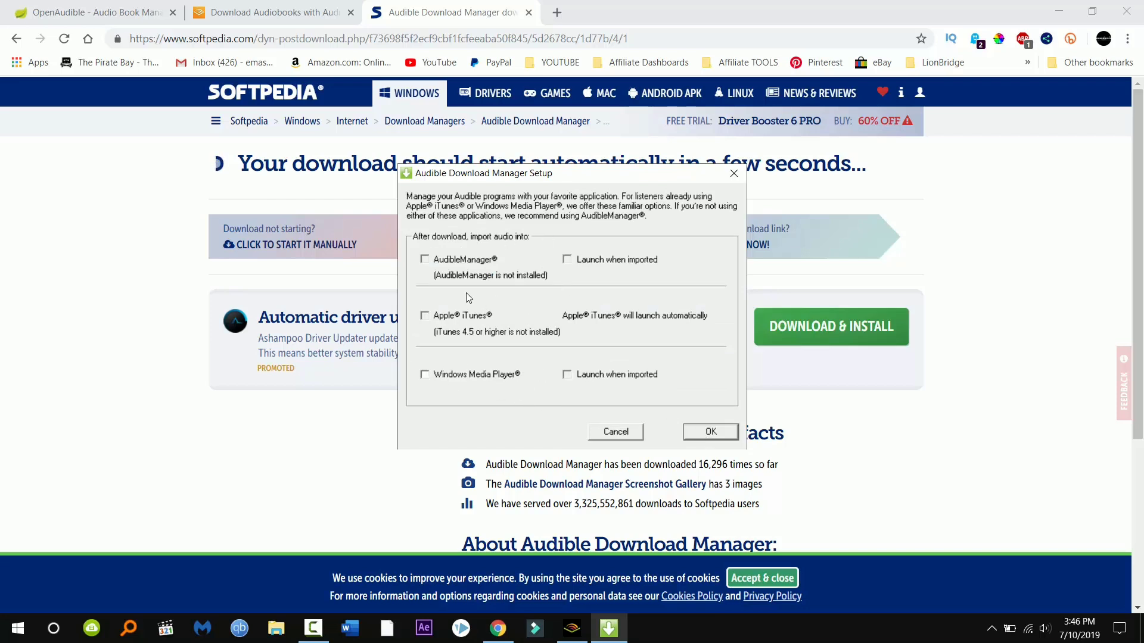
pyautogui.click(705, 436)
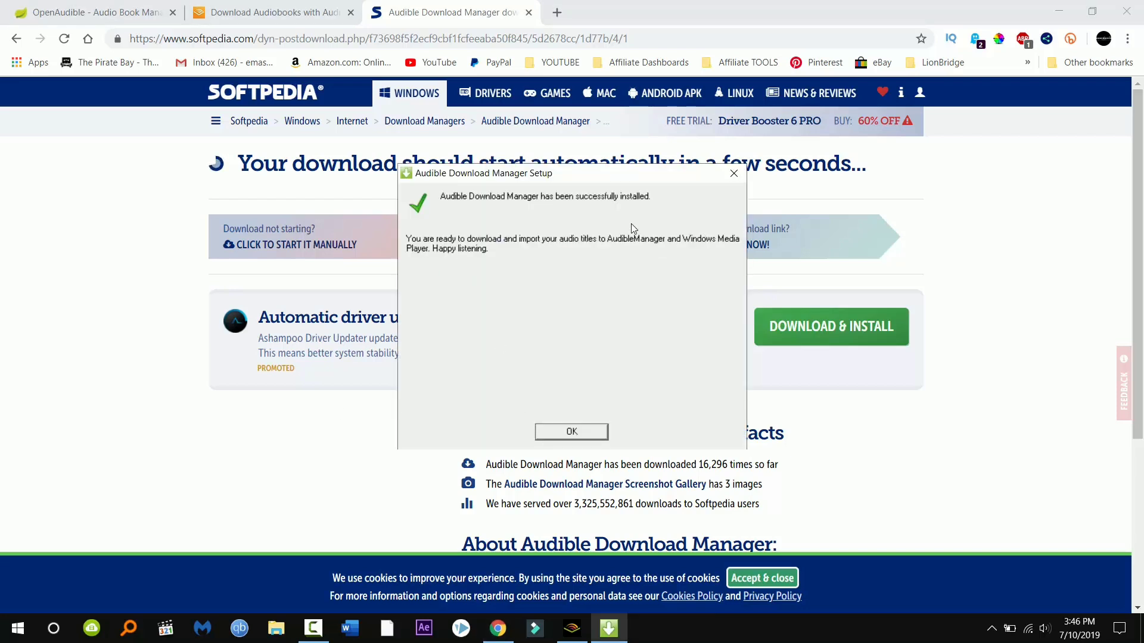
pyautogui.click(586, 431)
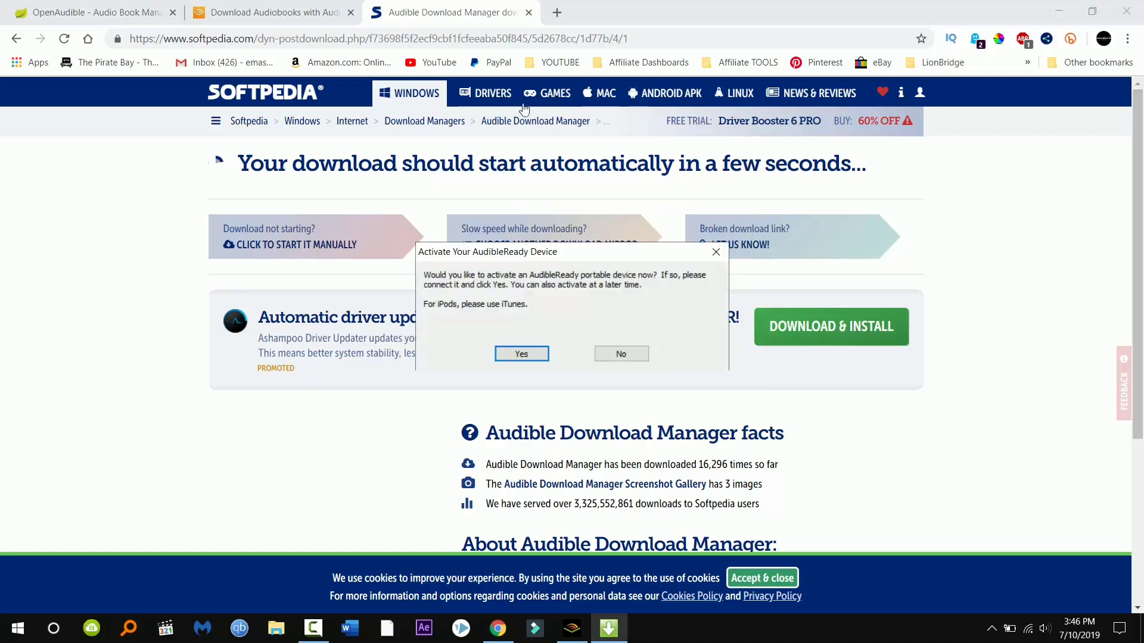
pyautogui.click(621, 355)
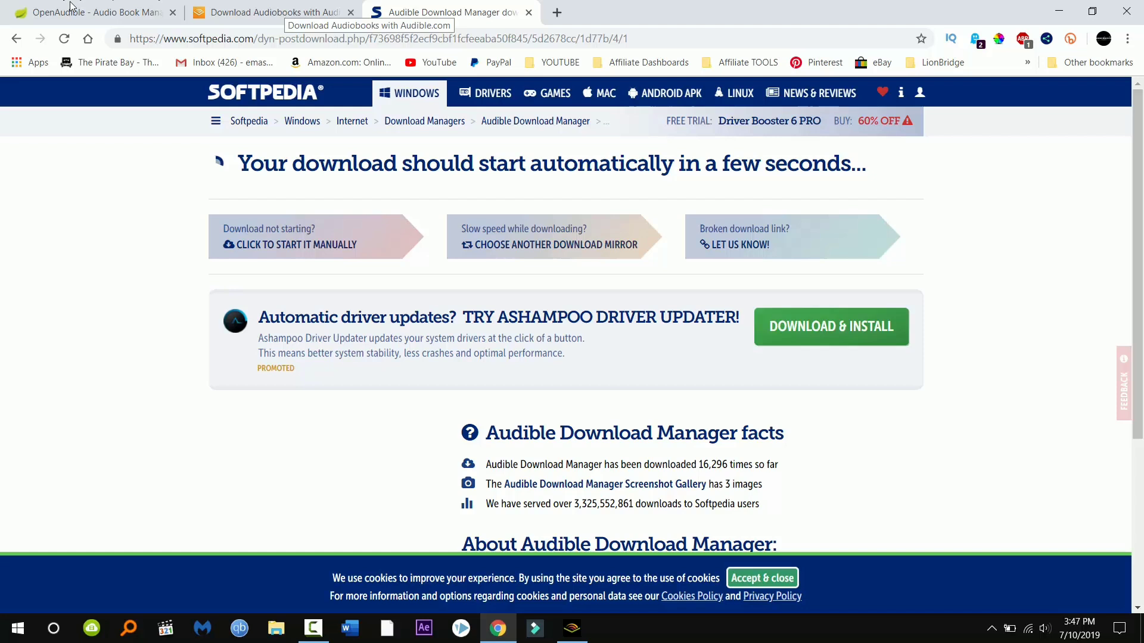
# - Return to the Audible library and download the audiobook Can't Hurt Me with Audible Download Manager
pyautogui.click(225, 7)
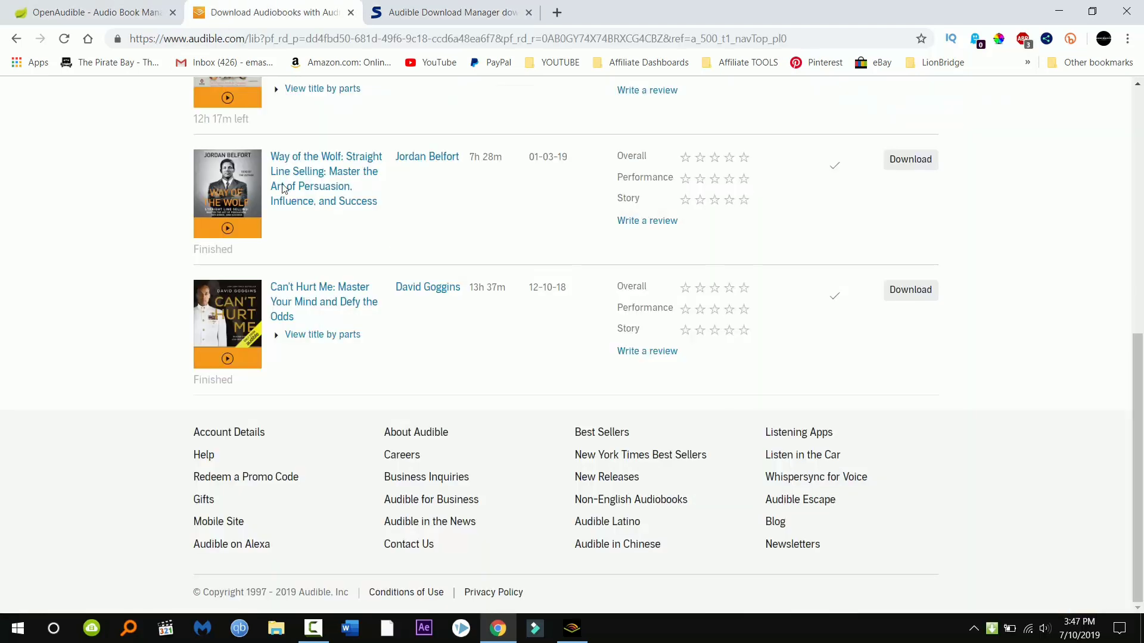
pyautogui.click(729, 308)
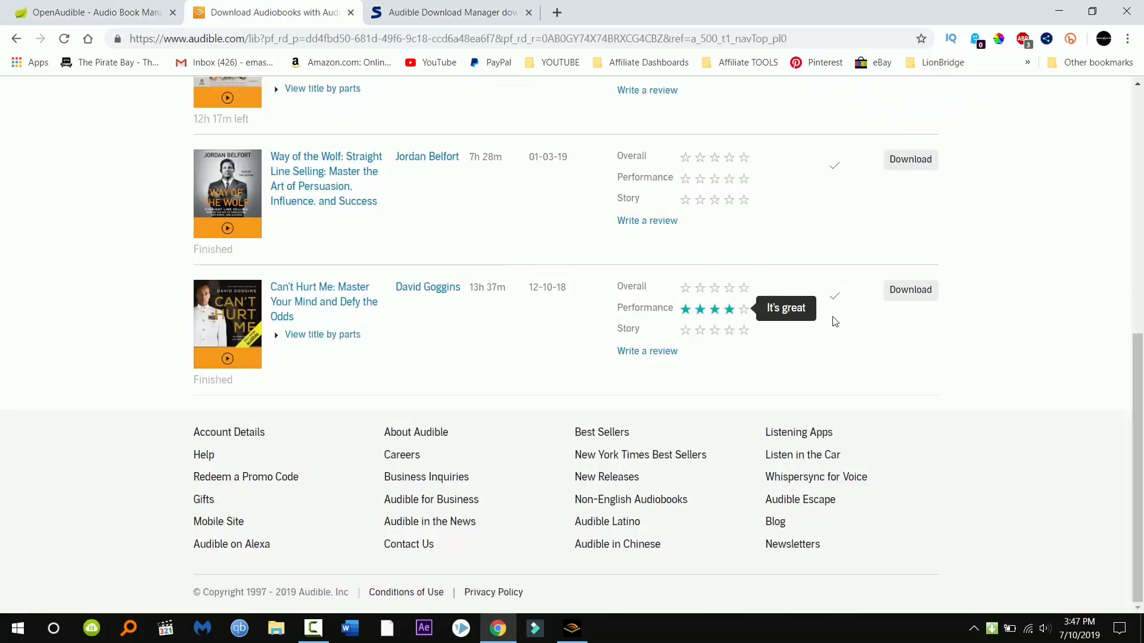
pyautogui.click(908, 289)
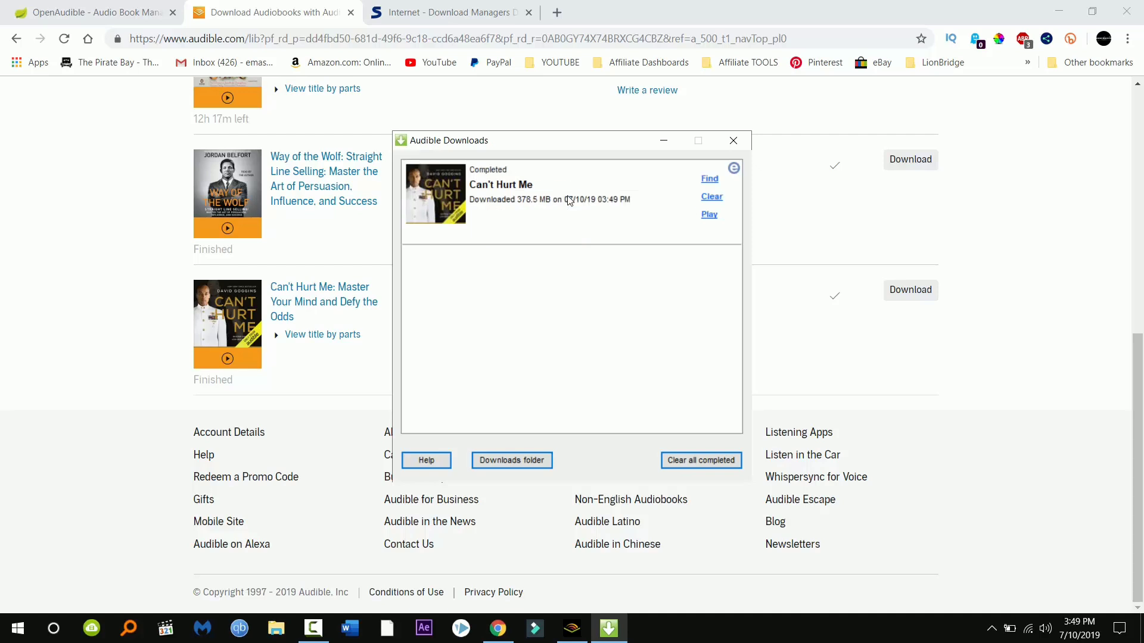
# - Find the downloaded Can't Hurt Me file in its folder, place that window beside OpenAudible, and add the file to the OpenAudible book list
pyautogui.click(710, 180)
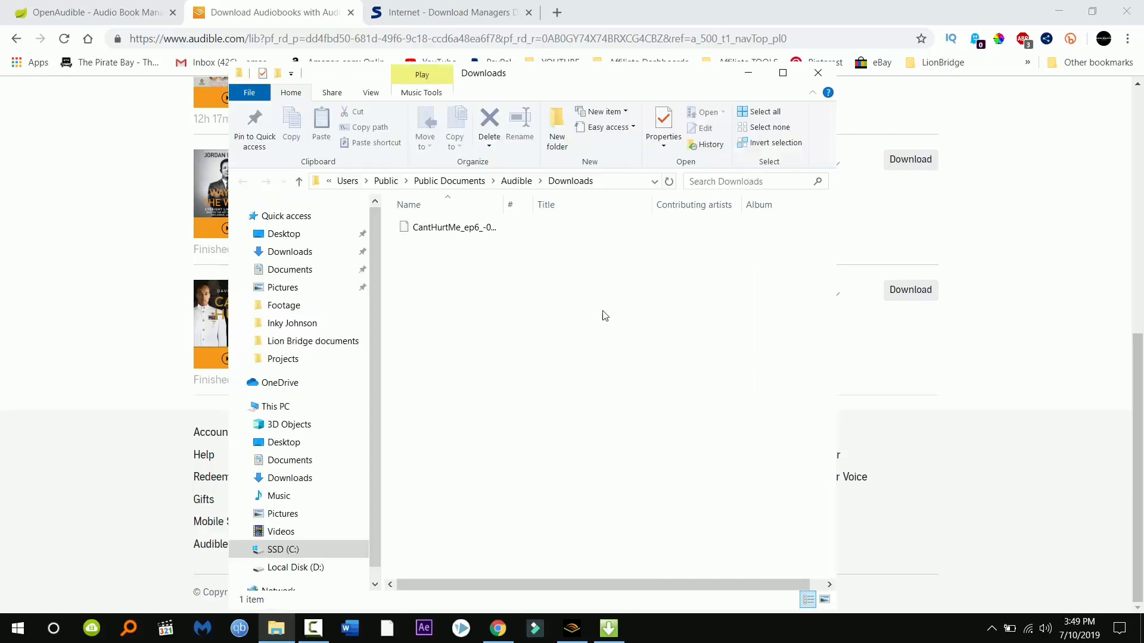
pyautogui.click(1059, 10)
pyautogui.moveTo(513, 88); pyautogui.dragTo(1140, 75)
pyautogui.moveTo(410, 112)
pyautogui.mouseDown()
pyautogui.moveTo(330, 97)
pyautogui.moveTo(390, 118)
pyautogui.mouseUp()
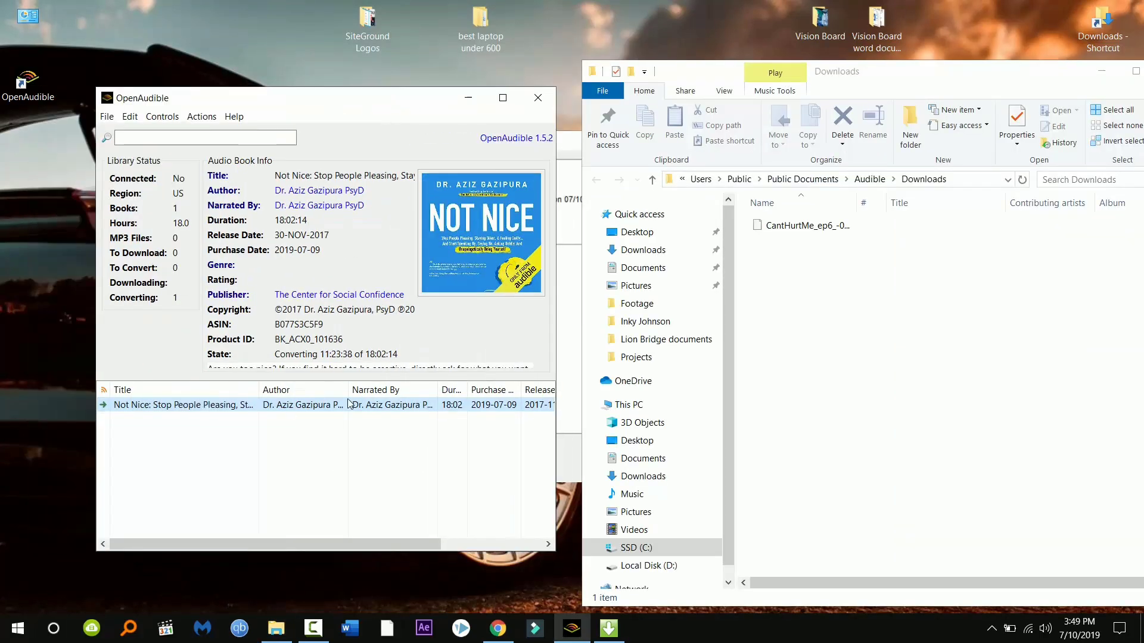
pyautogui.moveTo(783, 239); pyautogui.dragTo(293, 446)
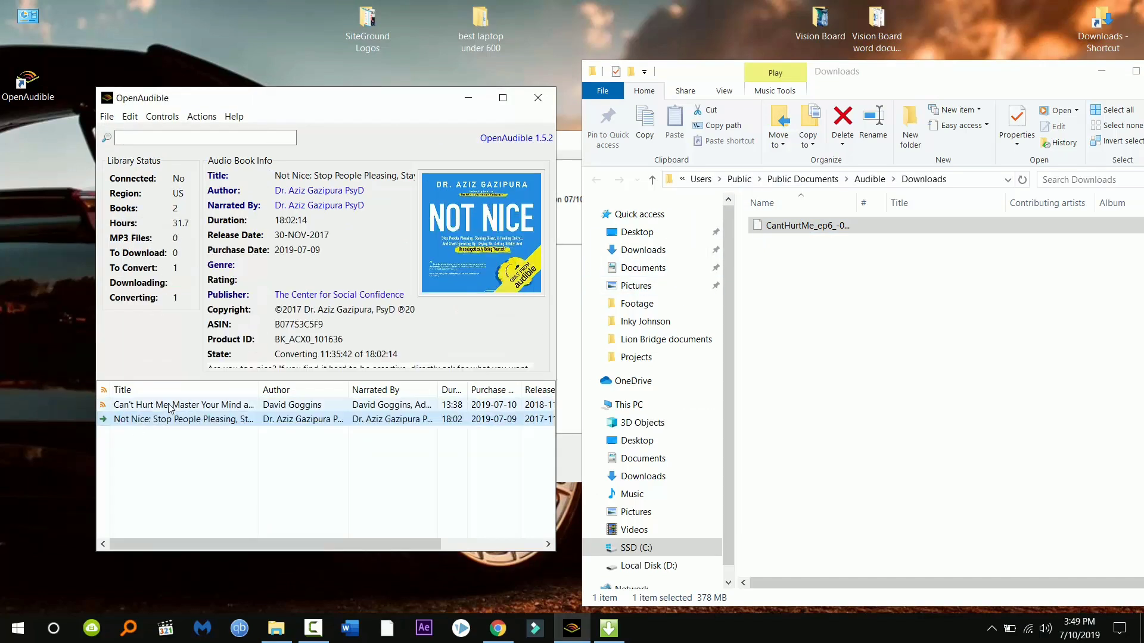
# - Convert the Can't Hurt Me audiobook to MP3 in OpenAudible
pyautogui.click(170, 405)
pyautogui.rightClick(204, 408)
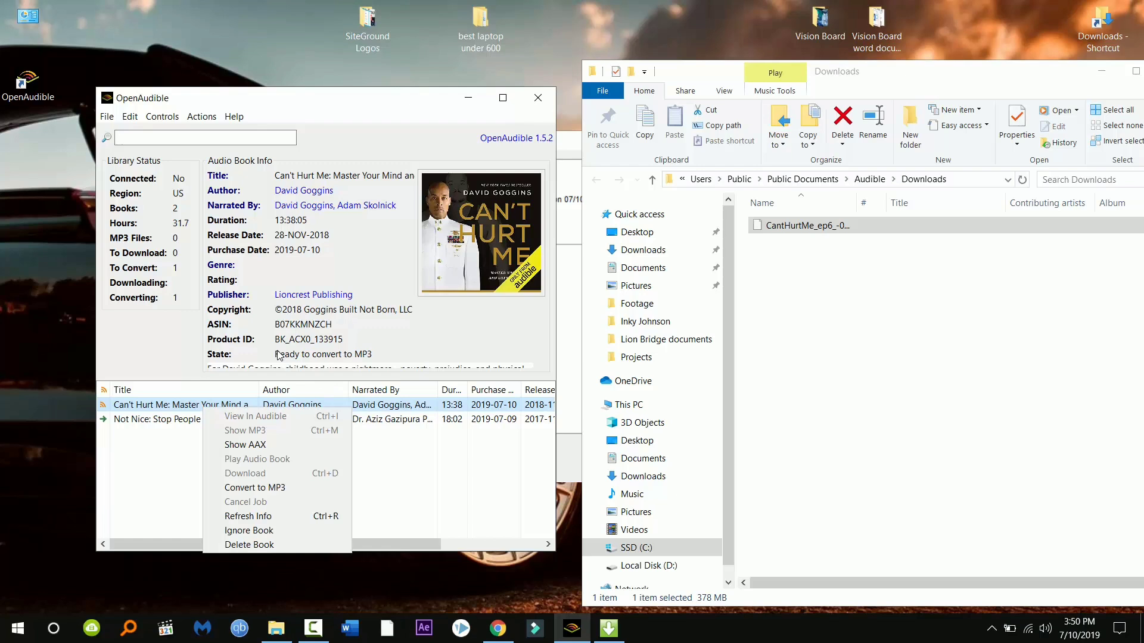
pyautogui.click(255, 487)
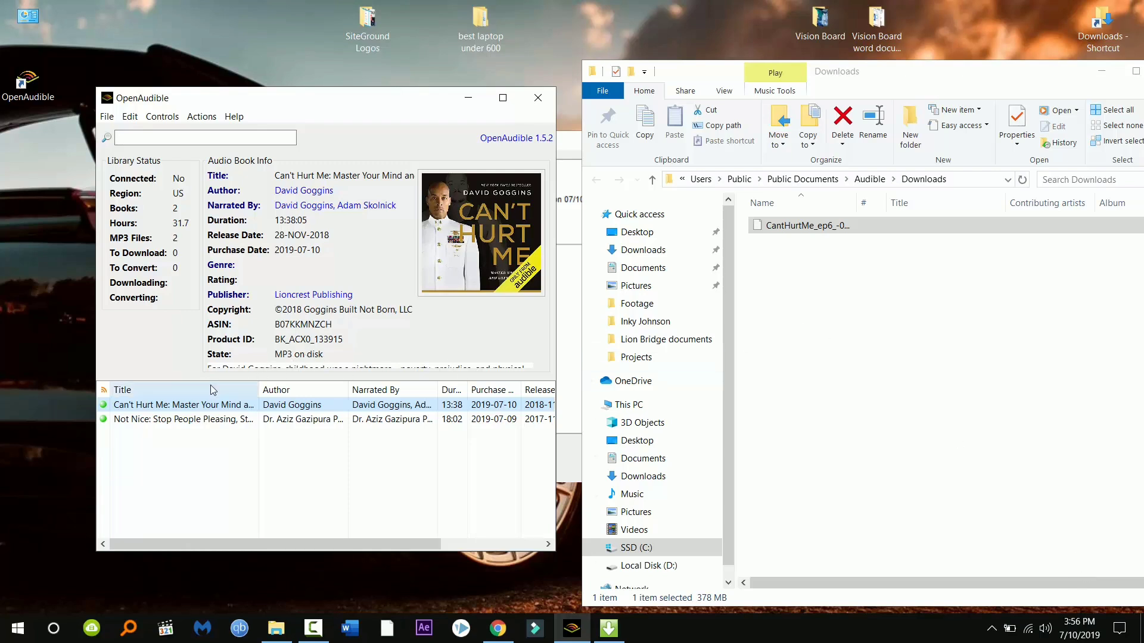
# - Show the converted Can't Hurt Me MP3 in its folder, play it briefly as a check, and close the player
pyautogui.rightClick(201, 407)
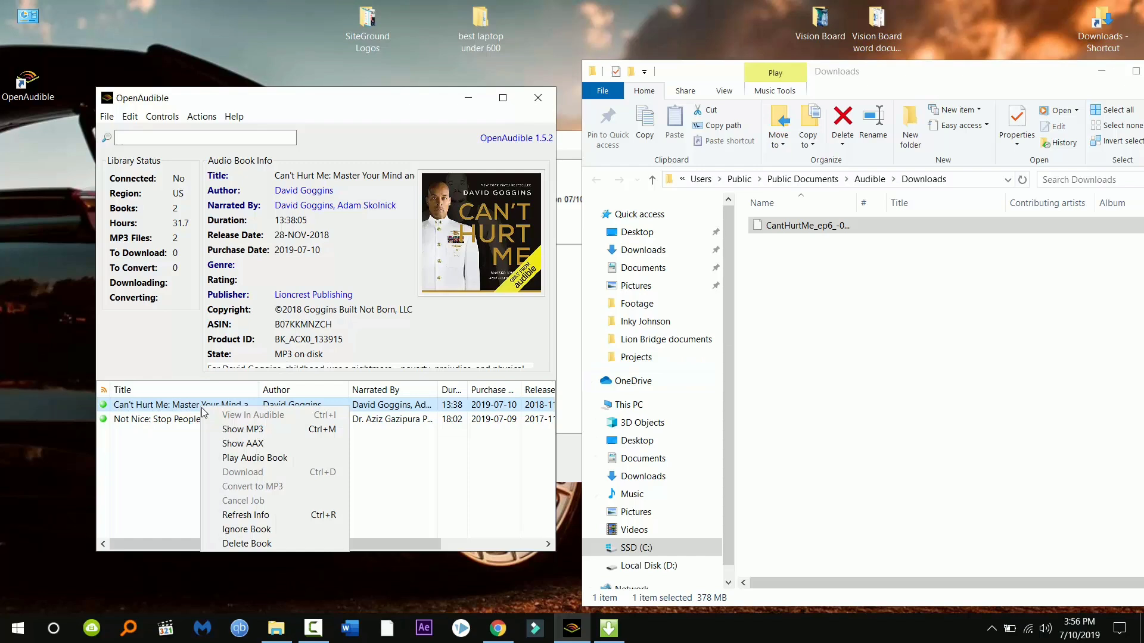
pyautogui.click(230, 430)
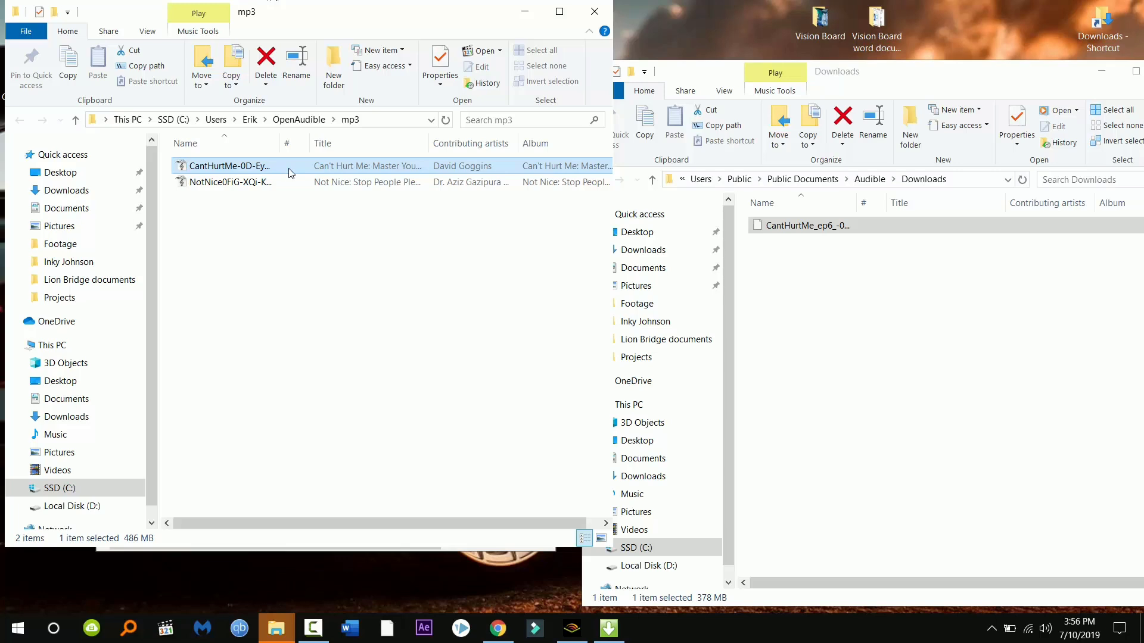
pyautogui.rightClick(238, 170)
pyautogui.click(268, 180)
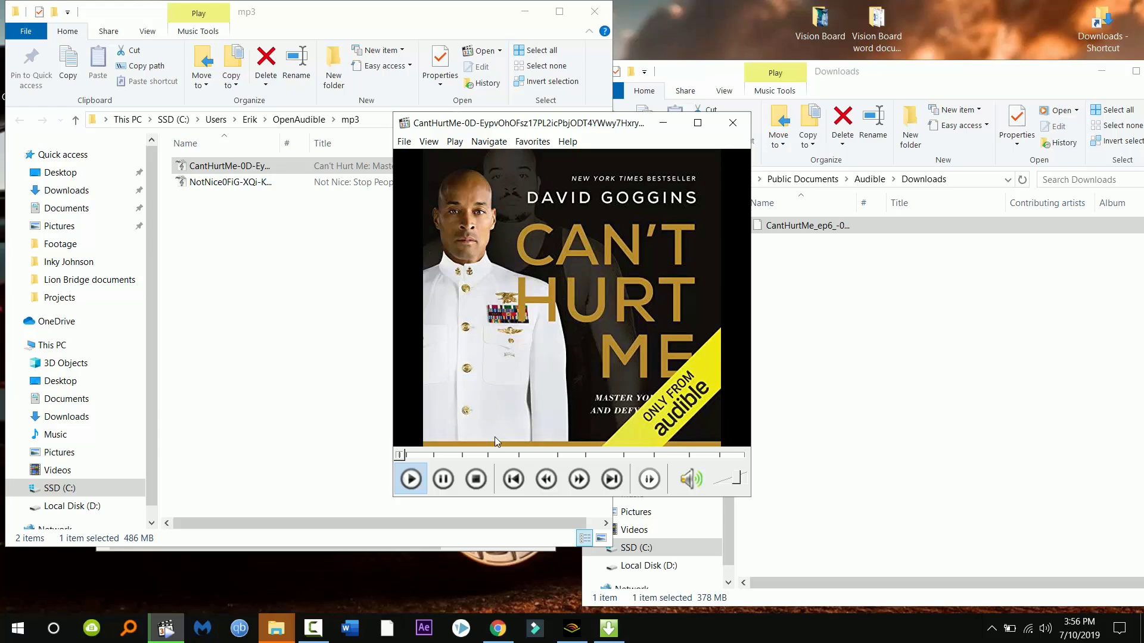
pyautogui.click(444, 481)
pyautogui.click(732, 123)
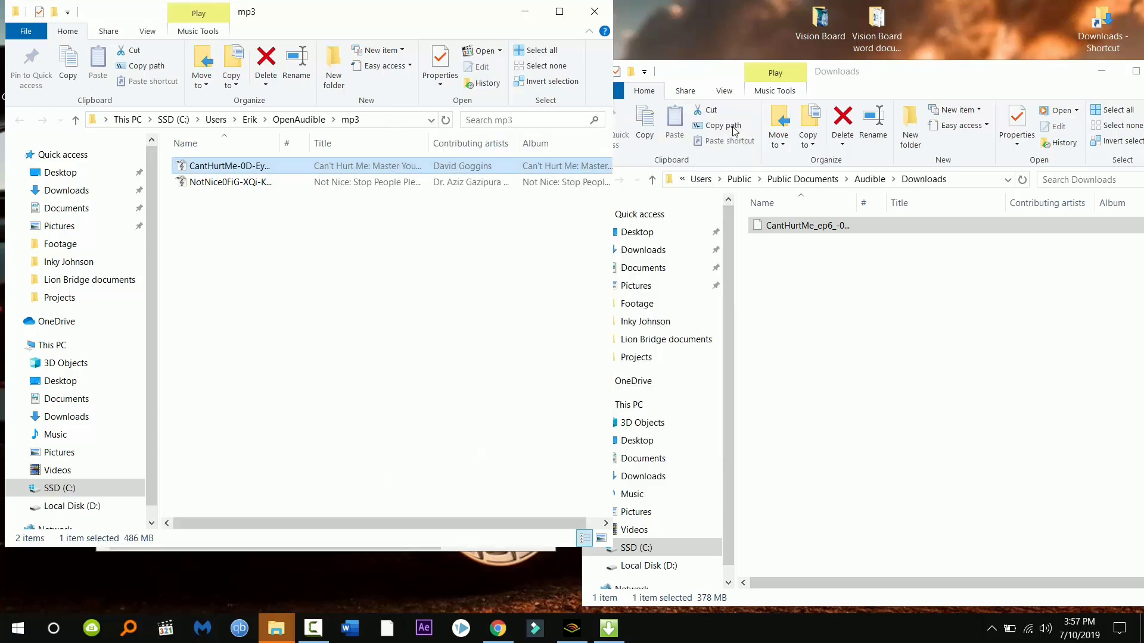
# - Open the properties of the Can't Hurt Me MP3 and examine its detailed media and file information
pyautogui.rightClick(337, 166)
pyautogui.click(399, 524)
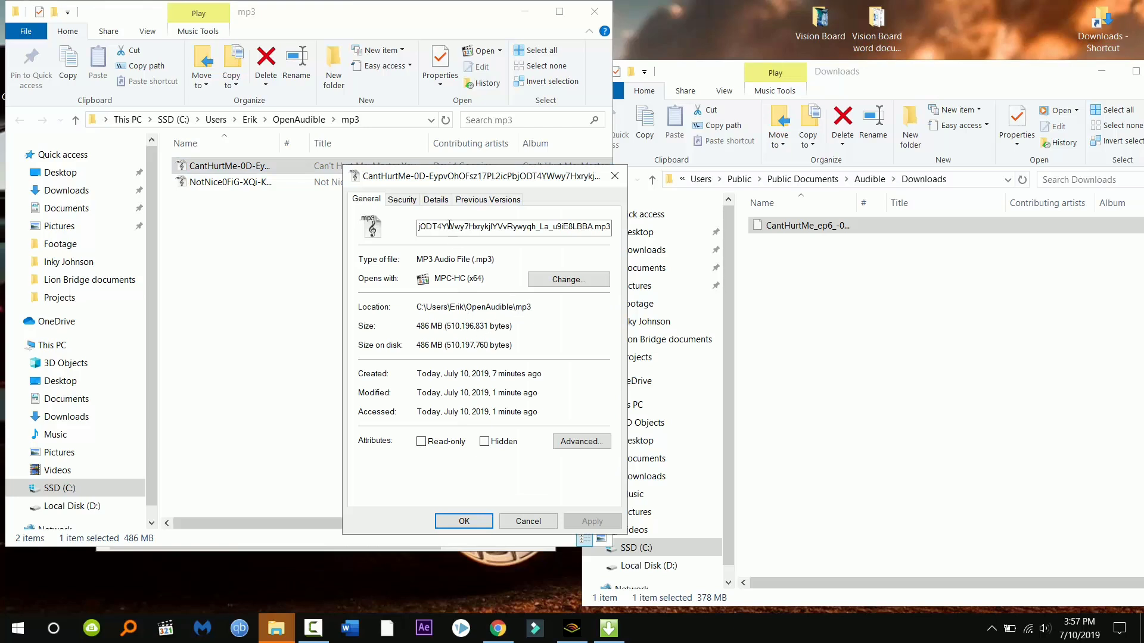
pyautogui.click(429, 201)
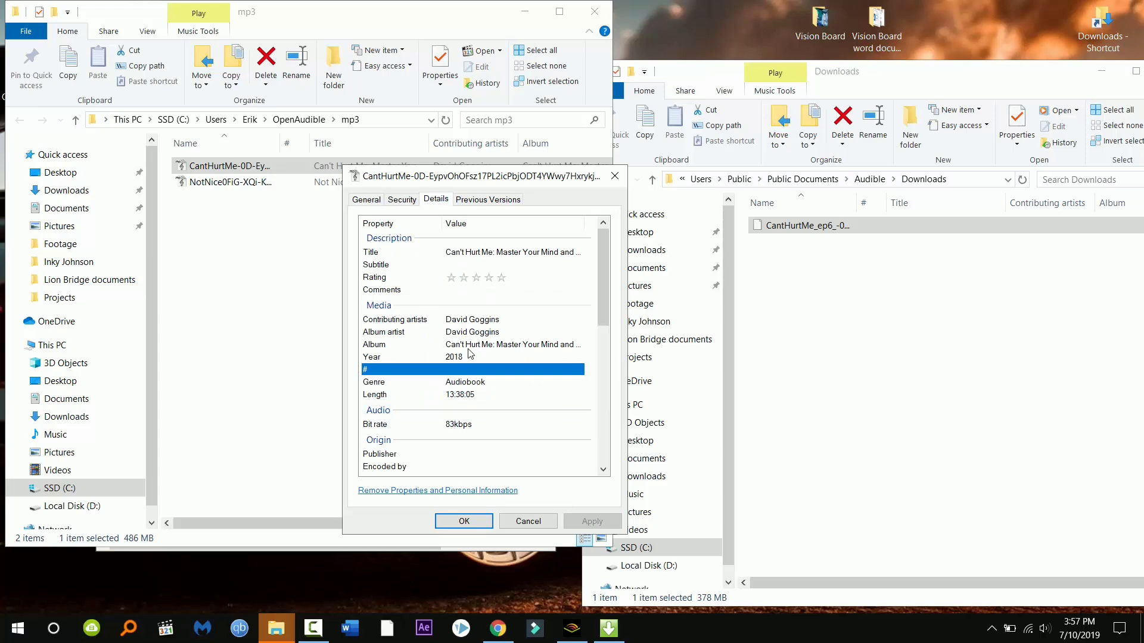
pyautogui.moveTo(602, 259); pyautogui.dragTo(592, 421)
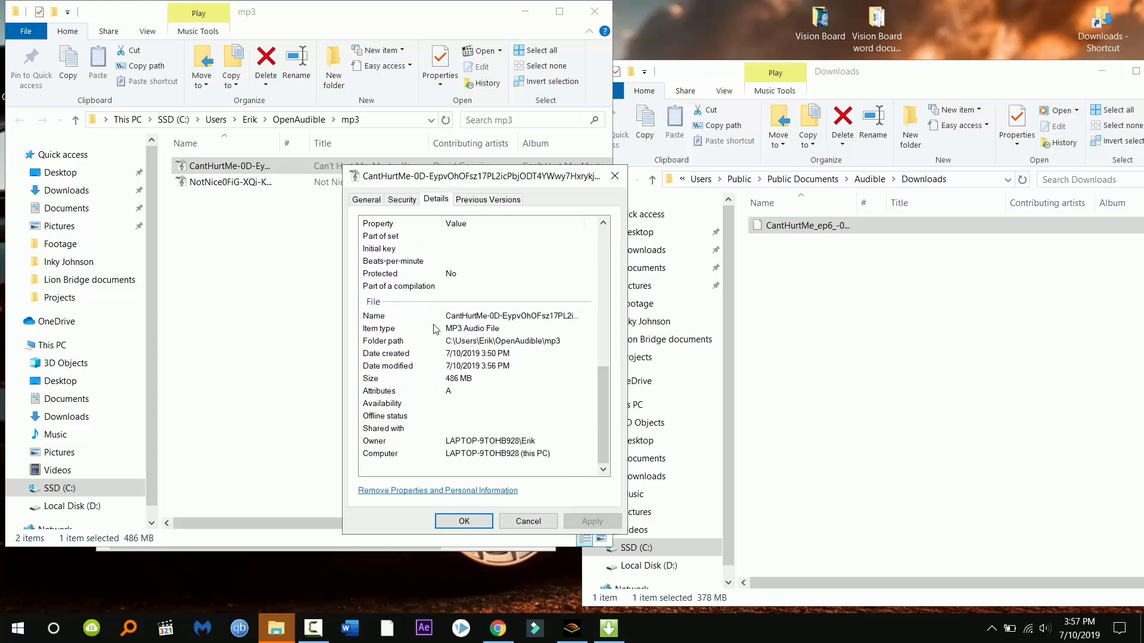